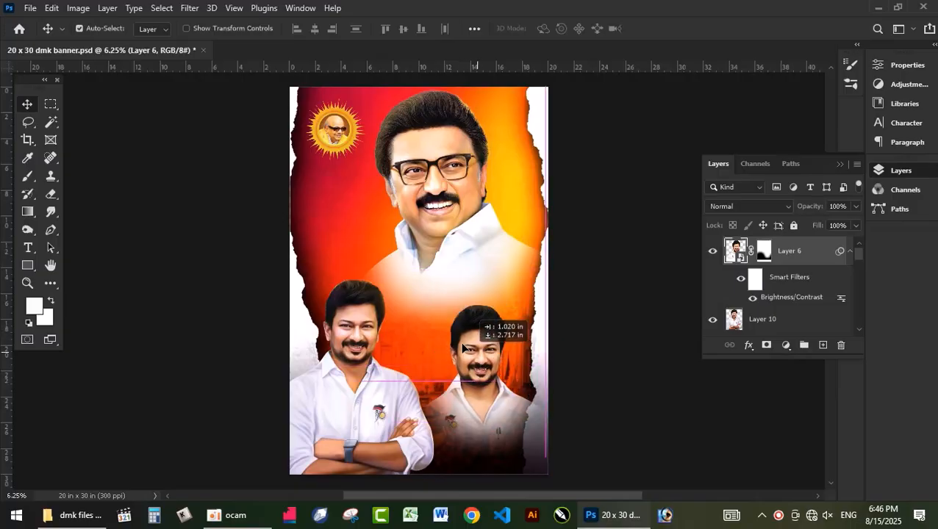
Examine the portrait cutouts on the banner up close to check their edges and facial detail.
scroll(466, 334, up, 5)
scroll(466, 332, up, 5)
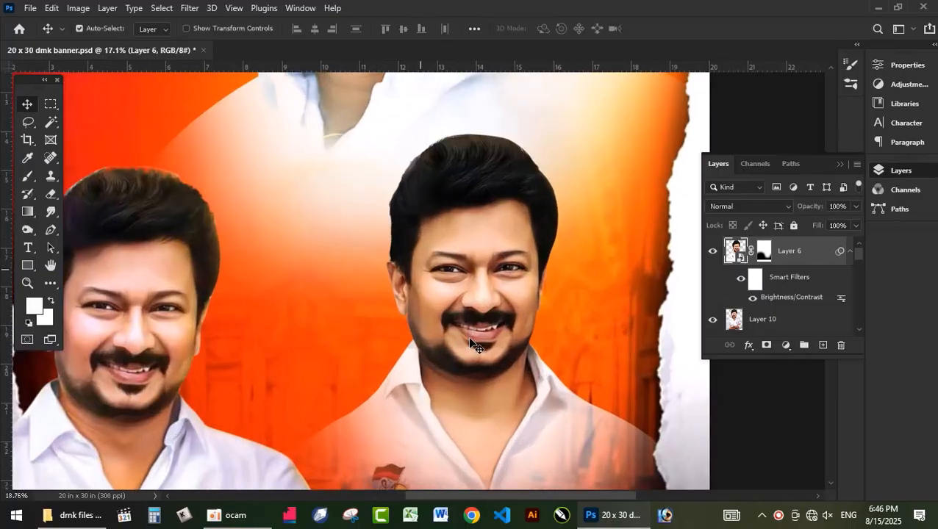
scroll(472, 335, down, 6)
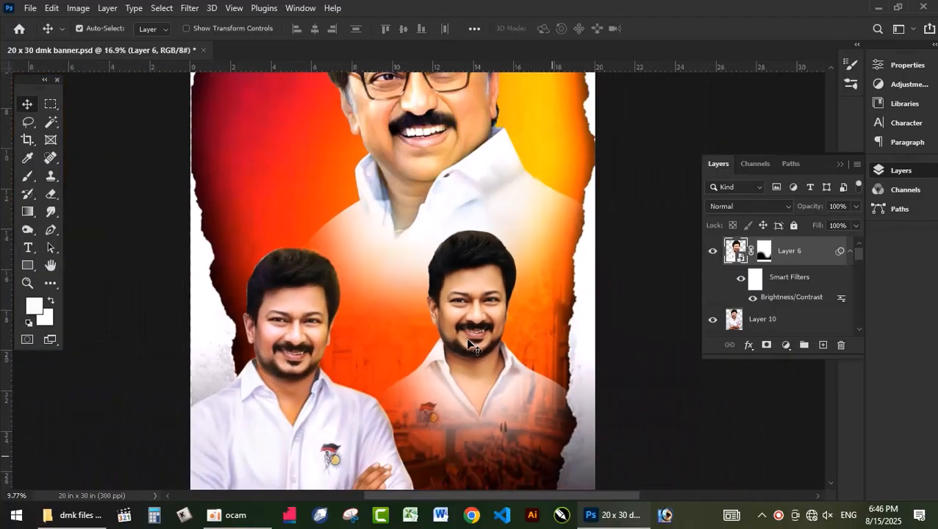
scroll(462, 299, up, 6)
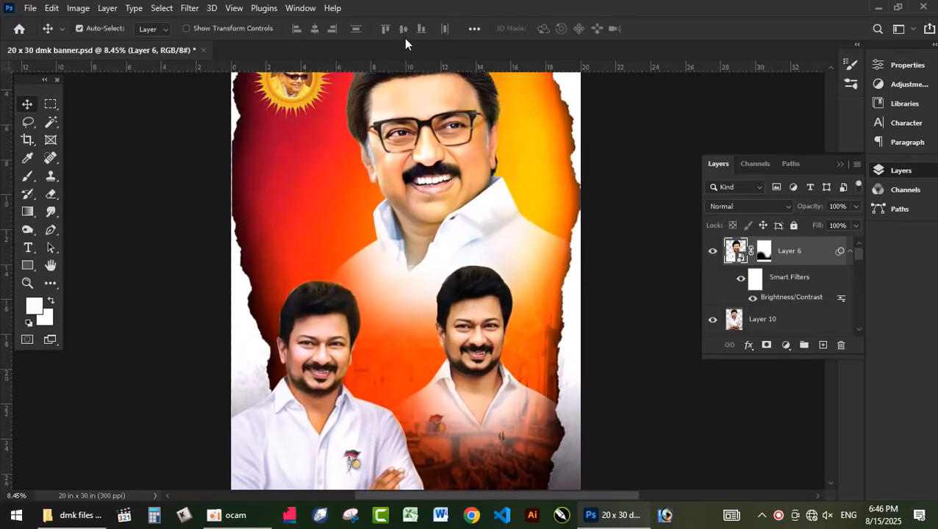
scroll(464, 163, up, 3)
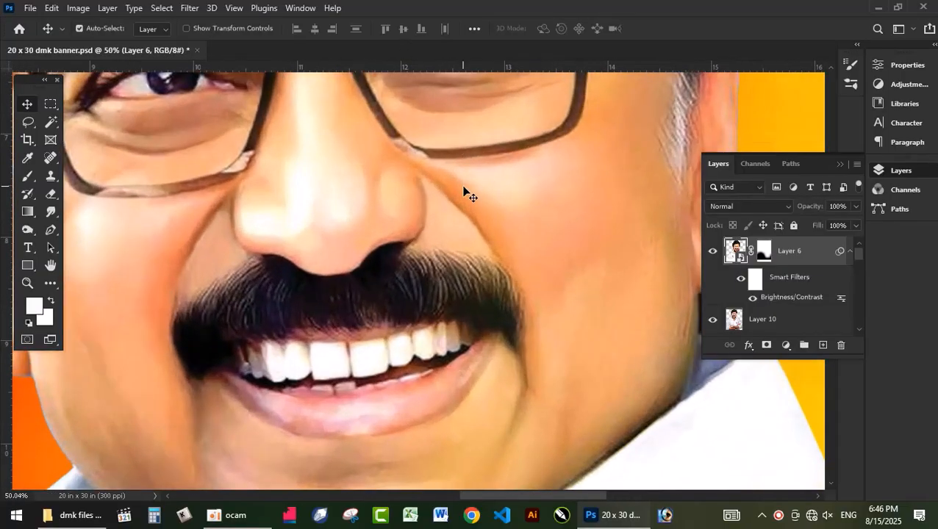
scroll(464, 188, down, 5)
scroll(453, 197, down, 3)
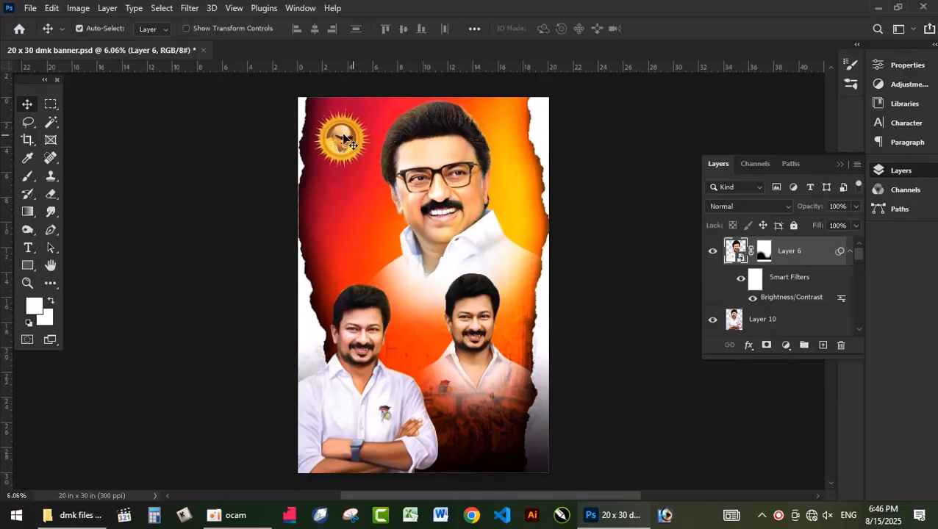
Try shifting the sun emblem and the large portrait with glasses, undoing each move.
drag(348, 141, 358, 128)
key(ctrl+z)
mouse_move(432, 155)
mouse_down()
mouse_move(455, 137)
mouse_move(444, 157)
mouse_up()
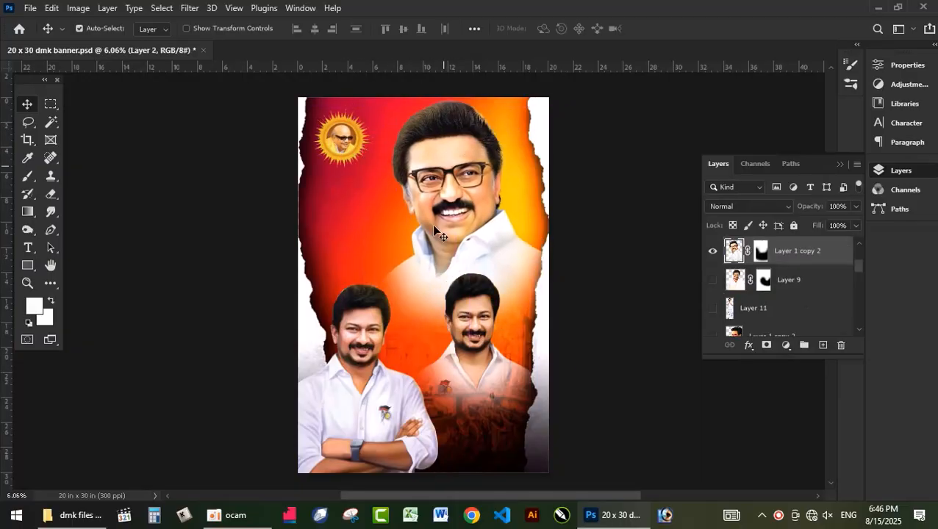
key(ctrl+z)
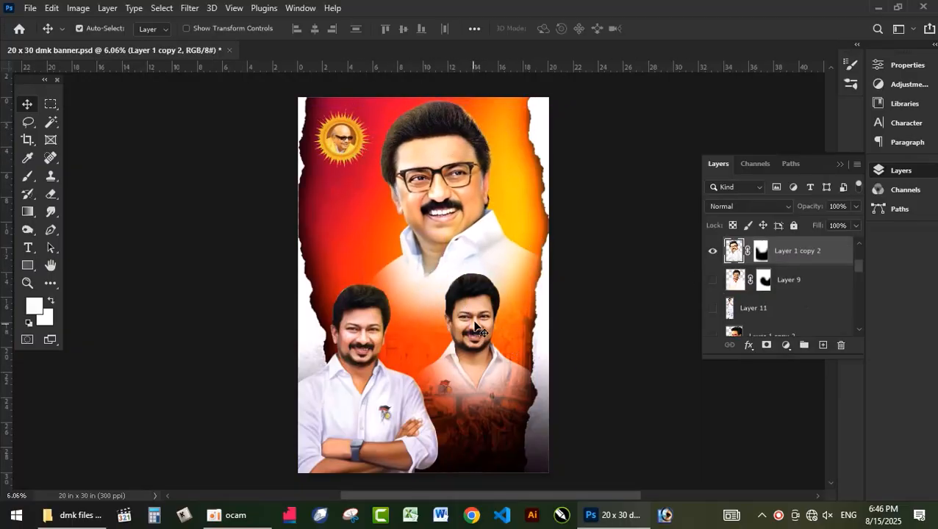
Reposition the faded Layer 6 portrait over the crowd, beside the crossed-arms portrait, undoing the trial move of Layer 10.
drag(474, 327, 452, 318)
drag(357, 338, 409, 265)
key(ctrl+z)
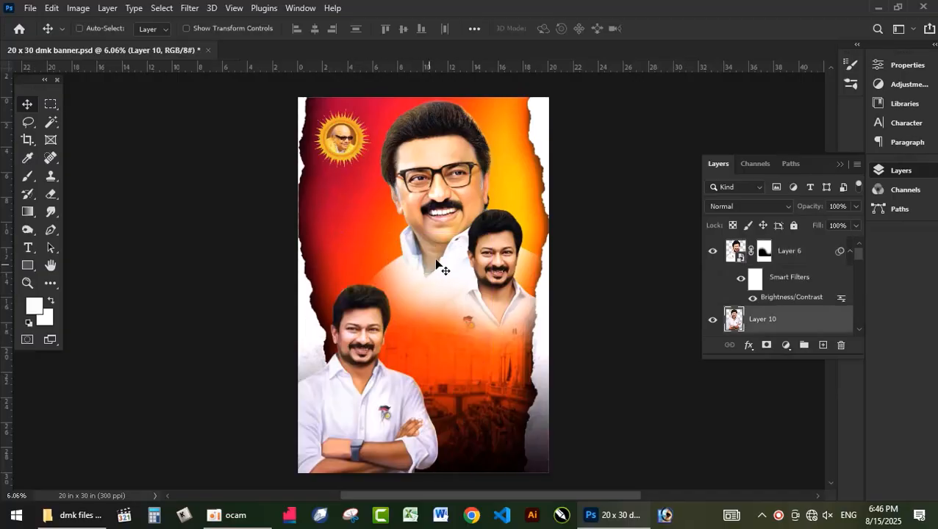
drag(486, 296, 475, 369)
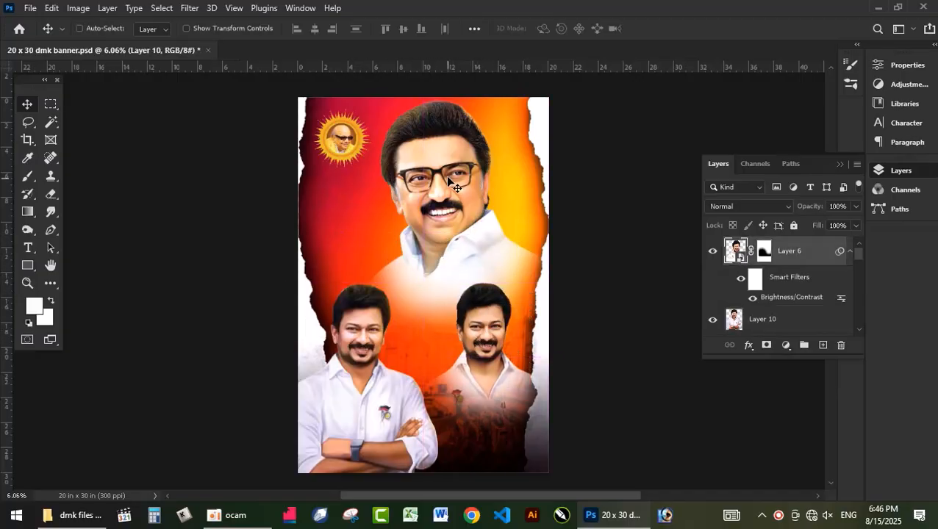
Hide the large masked portrait on Layer 1 copy 2 and show the small portrait on Layer 9.
click(446, 175)
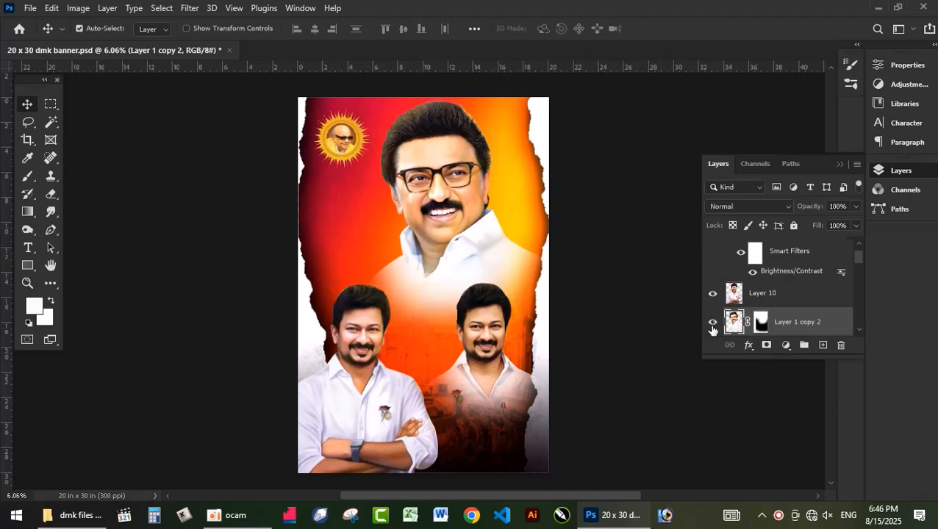
click(712, 324)
scroll(717, 300, up, 1)
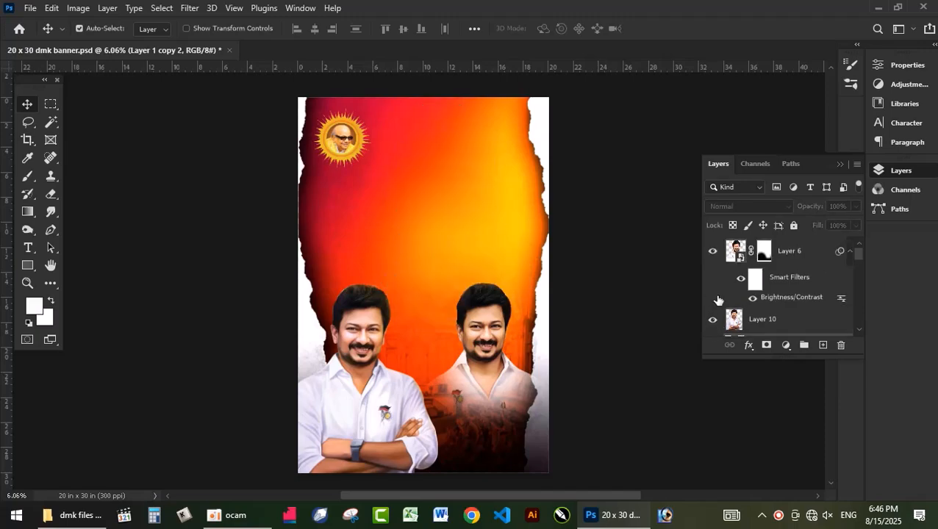
scroll(718, 301, down, 2)
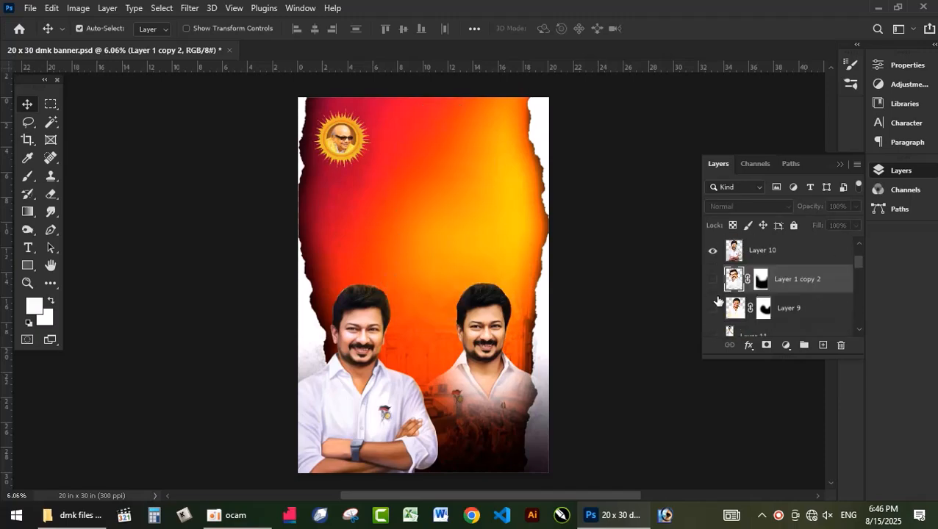
click(713, 309)
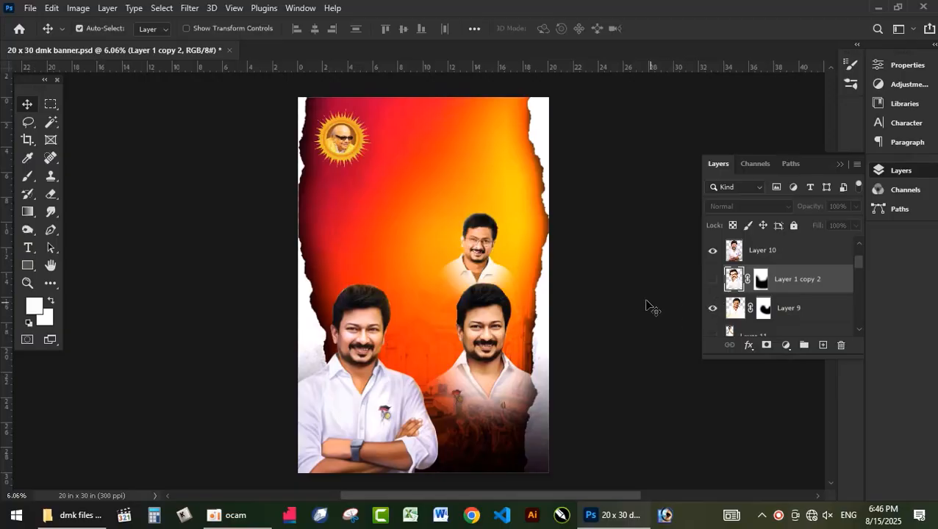
Inspect the Layer 9 portrait's size, cutout edges and facial detail.
ctrl+click(490, 252)
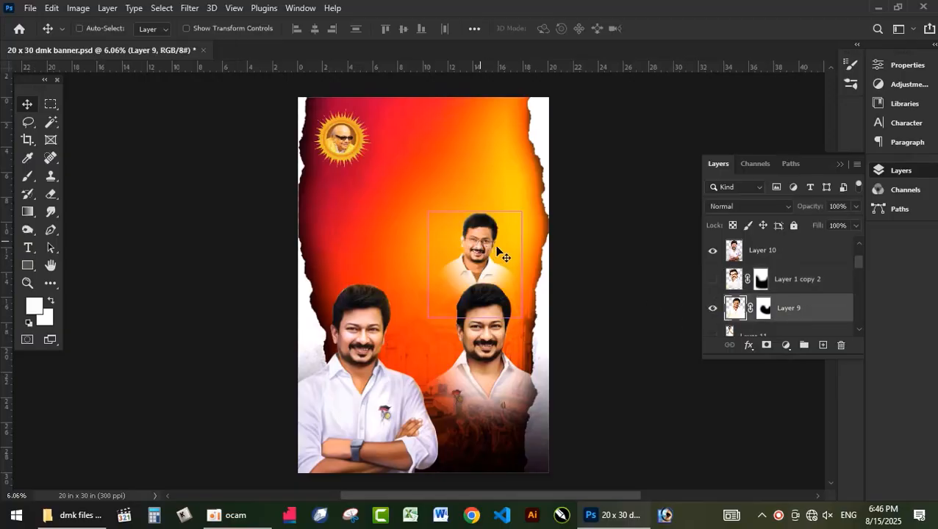
scroll(496, 251, up, 5)
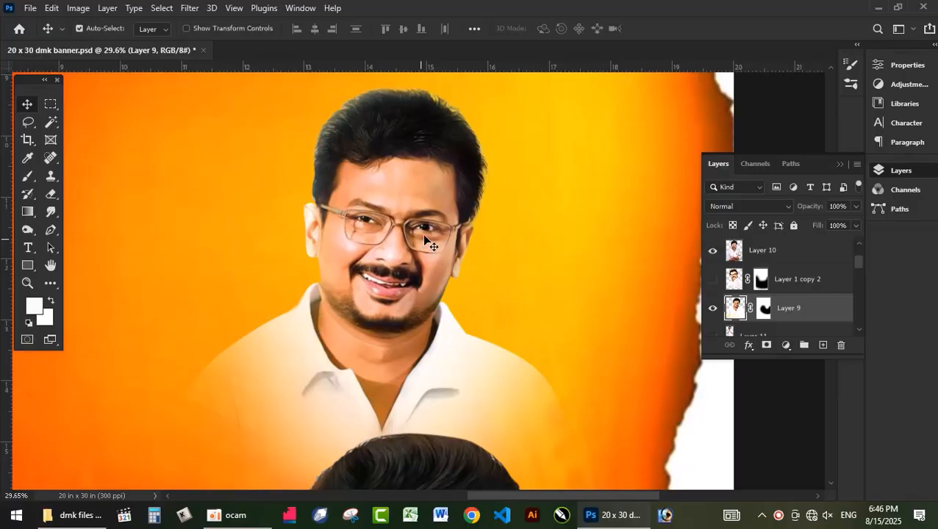
scroll(426, 235, down, 4)
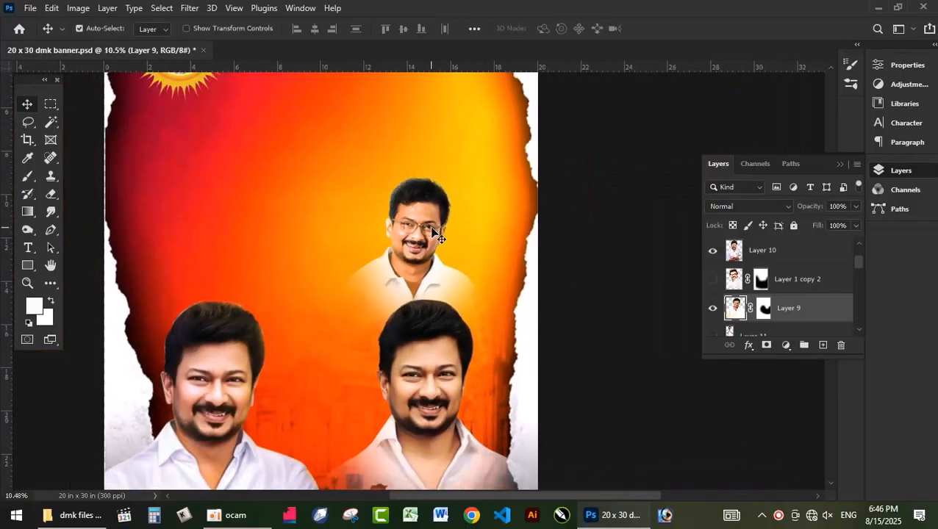
scroll(435, 235, down, 2)
key(ctrl)
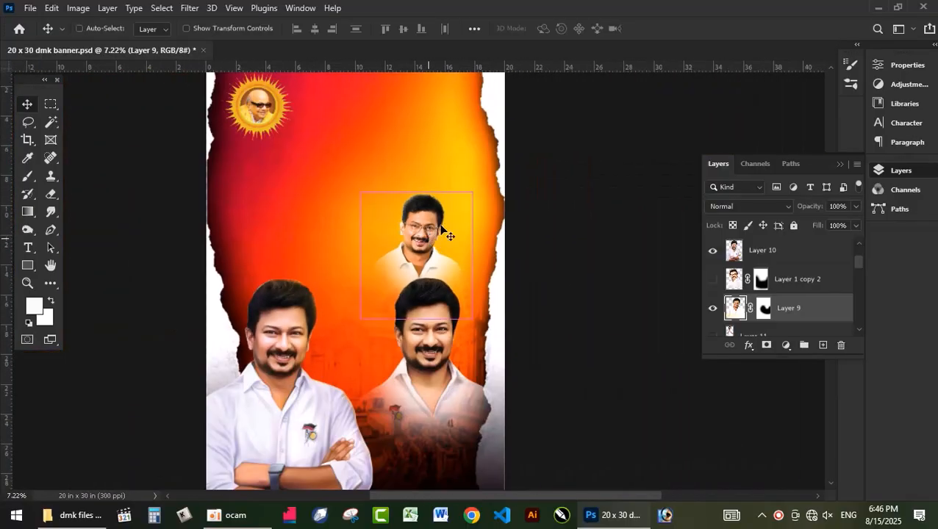
key(ctrl+t)
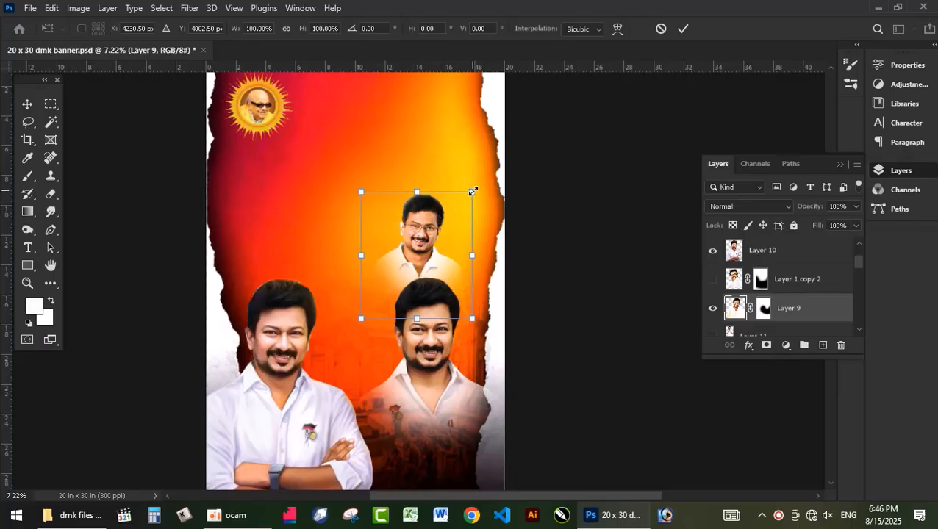
key(Return)
scroll(445, 242, up, 5)
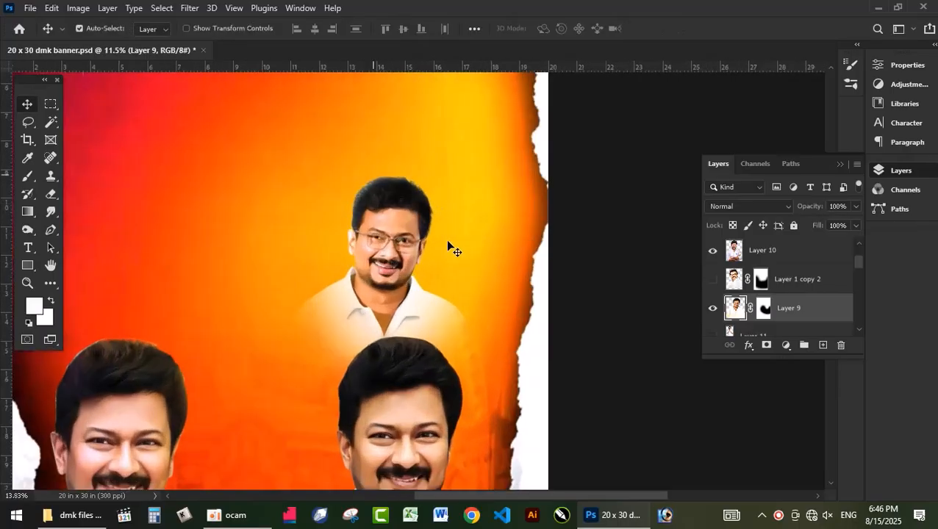
scroll(239, 265, up, 3)
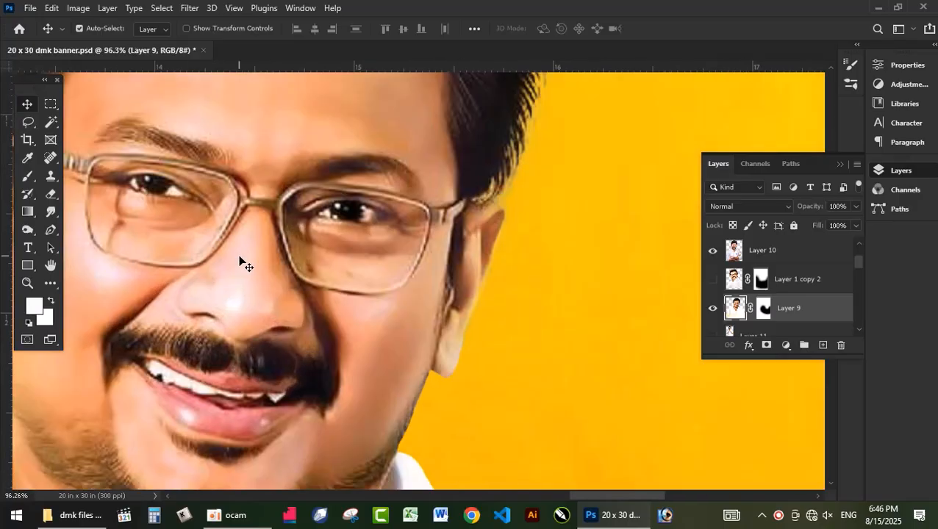
scroll(407, 314, down, 5)
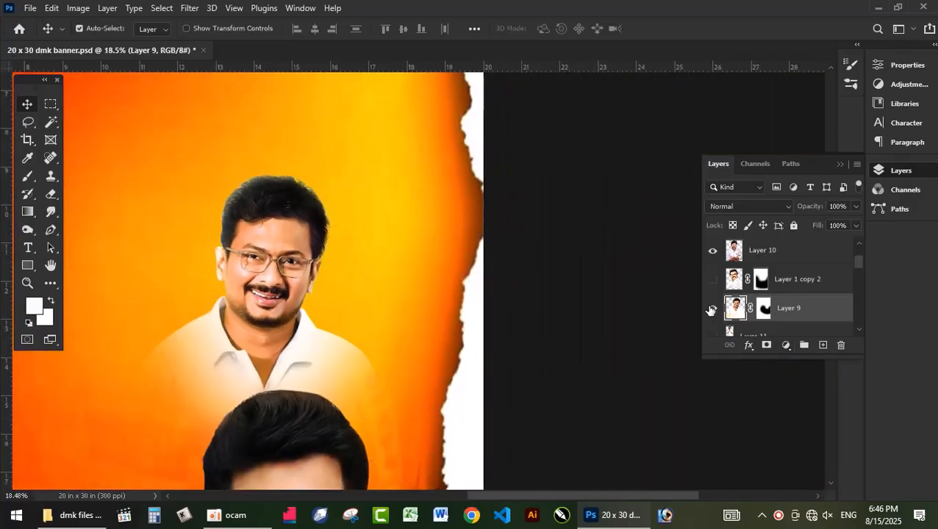
Hide Layer 9 and show the full-length standing figure on Layer 11.
click(711, 310)
scroll(249, 266, down, 5)
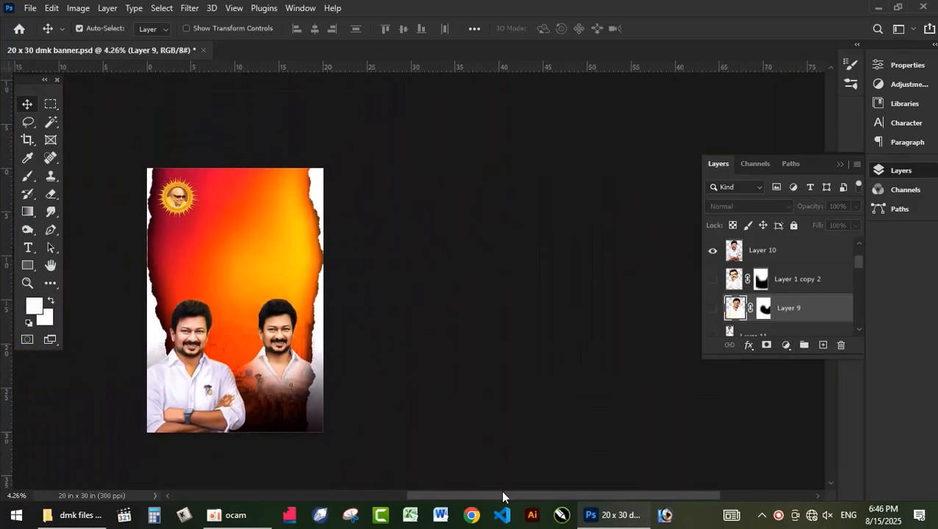
scroll(502, 497, left, 3)
scroll(804, 303, down, 2)
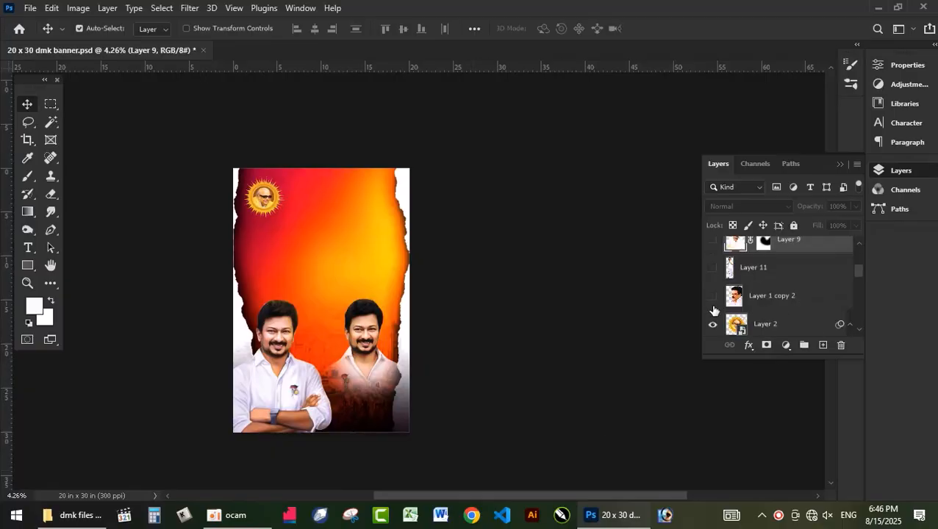
click(711, 269)
Bring the standing figure on Layer 11 to the front of the layer stack and reposition it on the banner.
scroll(321, 291, up, 3)
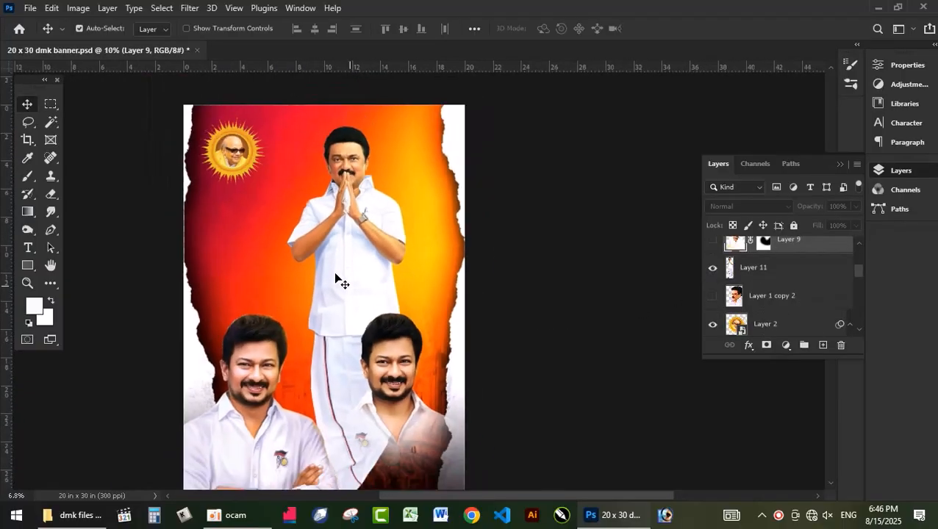
click(347, 266)
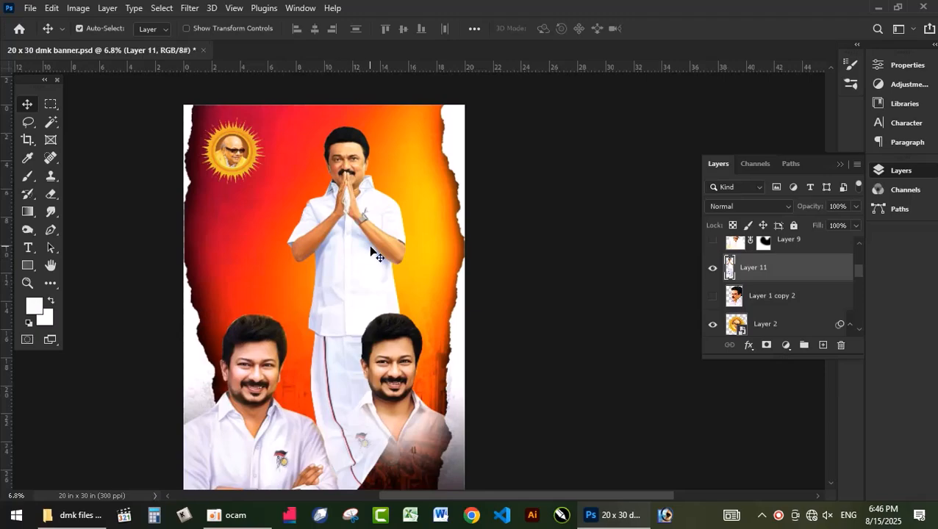
key(ctrl+shift+bracketright)
scroll(369, 272, down, 3)
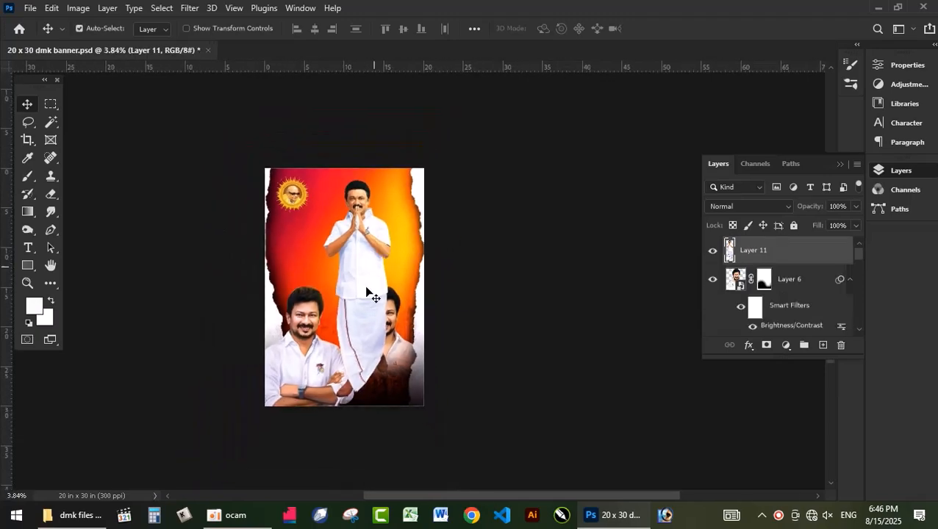
scroll(360, 297, up, 2)
mouse_move(360, 286)
mouse_down()
mouse_move(356, 236)
mouse_move(352, 257)
mouse_move(335, 237)
mouse_move(346, 274)
mouse_up()
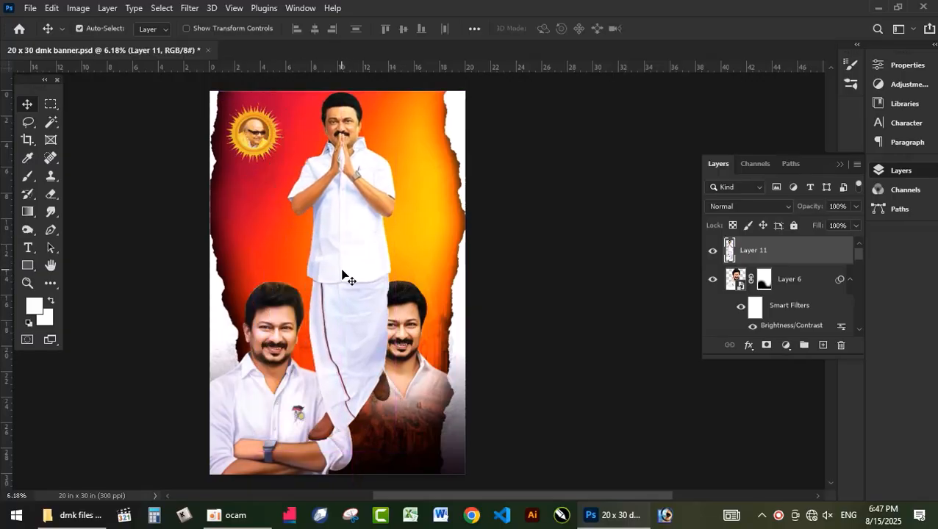
Hide the Layer 10 and Layer 6 portraits and centre the standing figure on the banner.
click(276, 335)
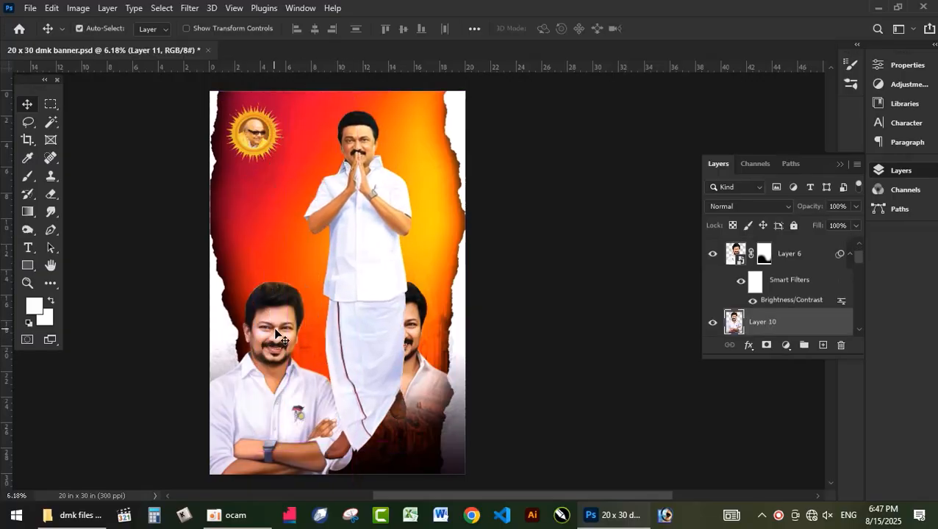
click(712, 322)
drag(360, 261, 334, 284)
click(712, 279)
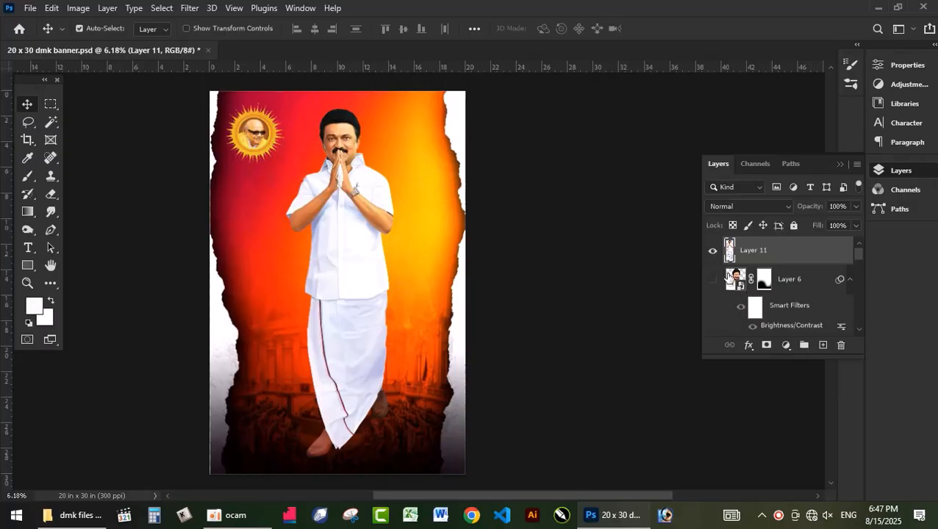
Hide Layer 11 and briefly preview the masked Layer 1 copy 2 and Layer 9 portraits, leaving both hidden.
key(Delete)
scroll(719, 321, down, 2)
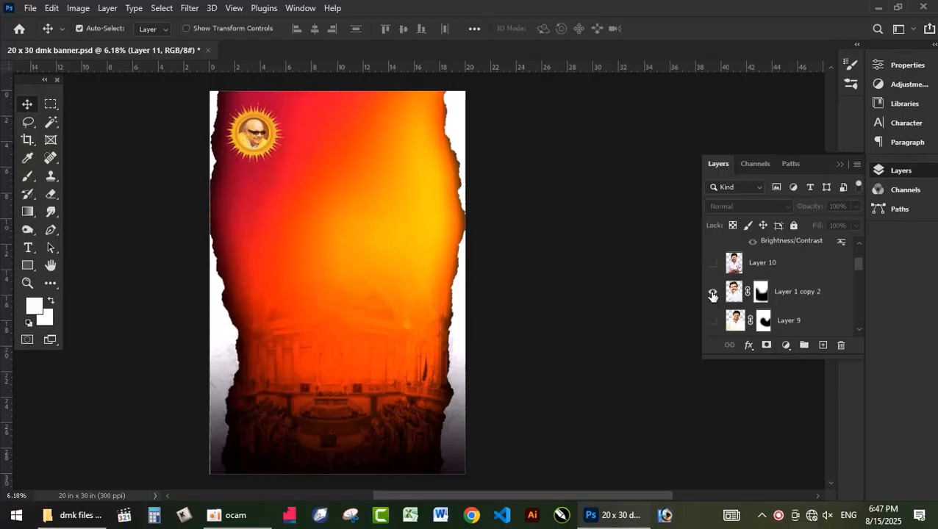
click(713, 292)
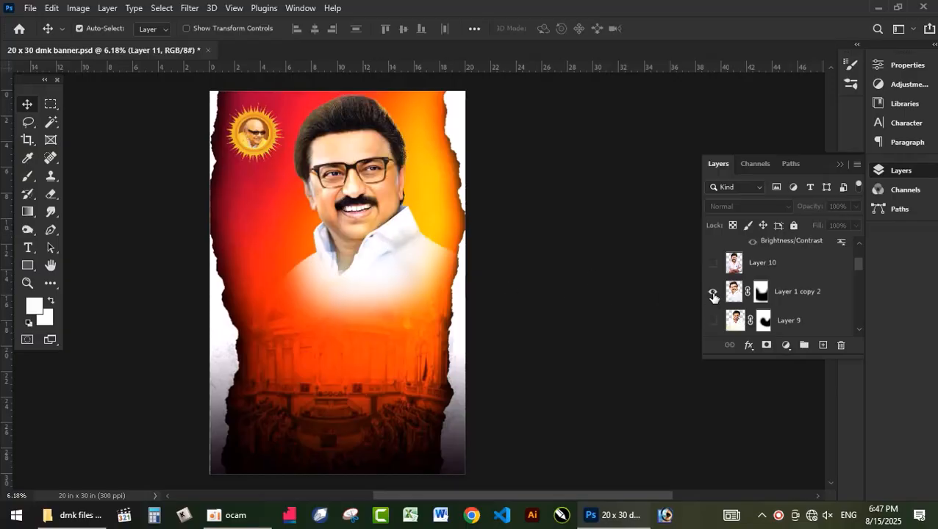
click(712, 294)
click(713, 320)
click(713, 320)
scroll(766, 329, down, 1)
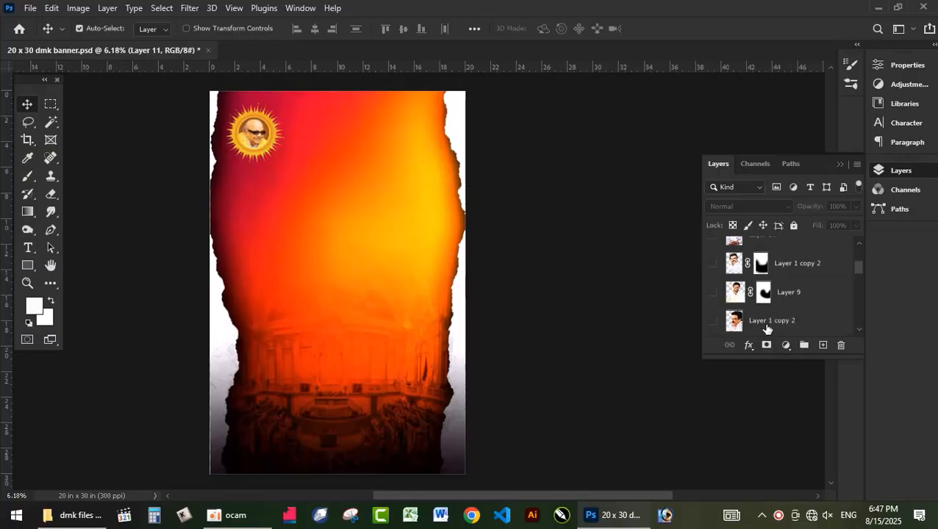
Show the large unmasked portrait on the Layer 1 copy 2 below Layer 9 and inspect its facial detail.
click(712, 321)
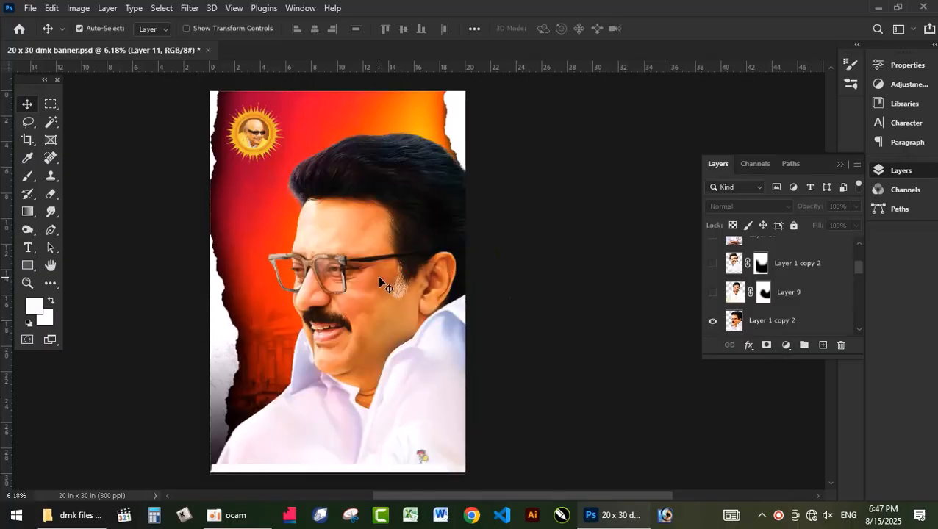
scroll(305, 294, up, 8)
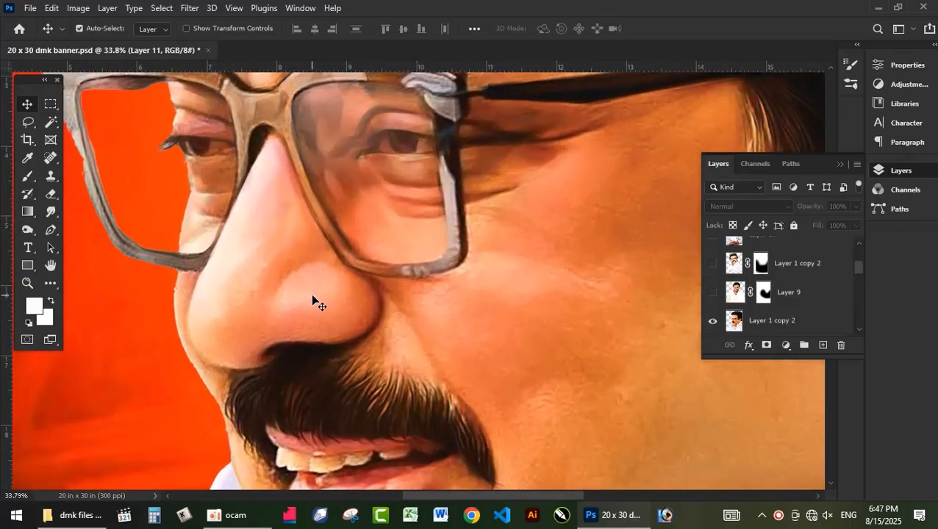
scroll(312, 296, down, 4)
scroll(322, 309, up, 5)
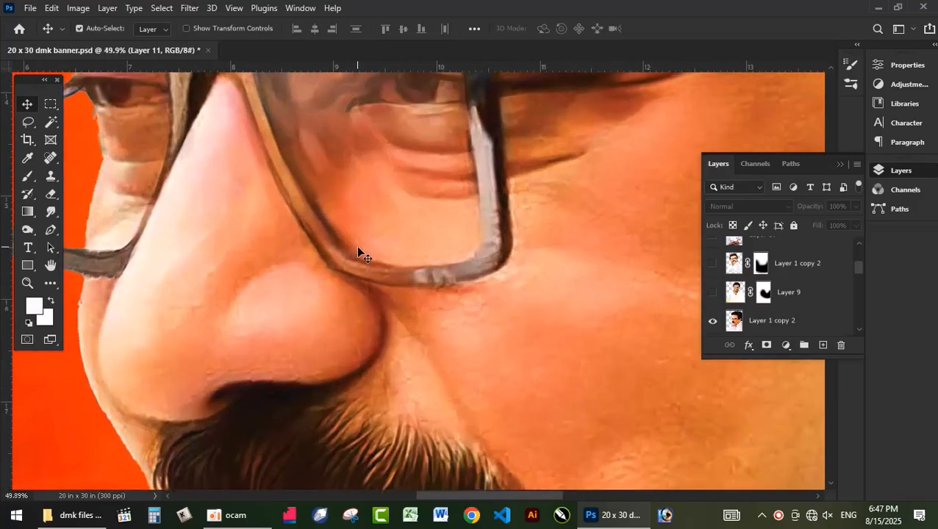
Try repositioning the large portrait on Layer 1 copy 2 over the full banner and undo the move.
scroll(357, 252, down, 10)
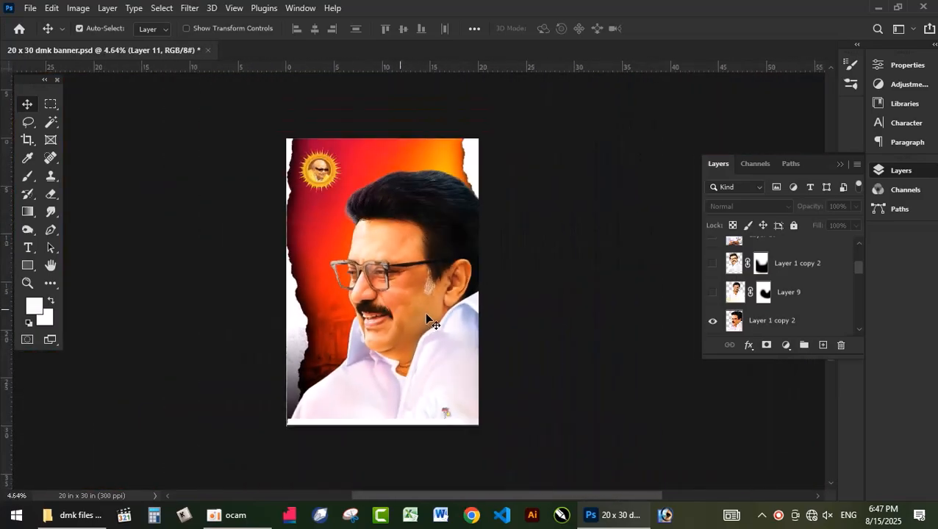
drag(426, 318, 405, 263)
key(ctrl+z)
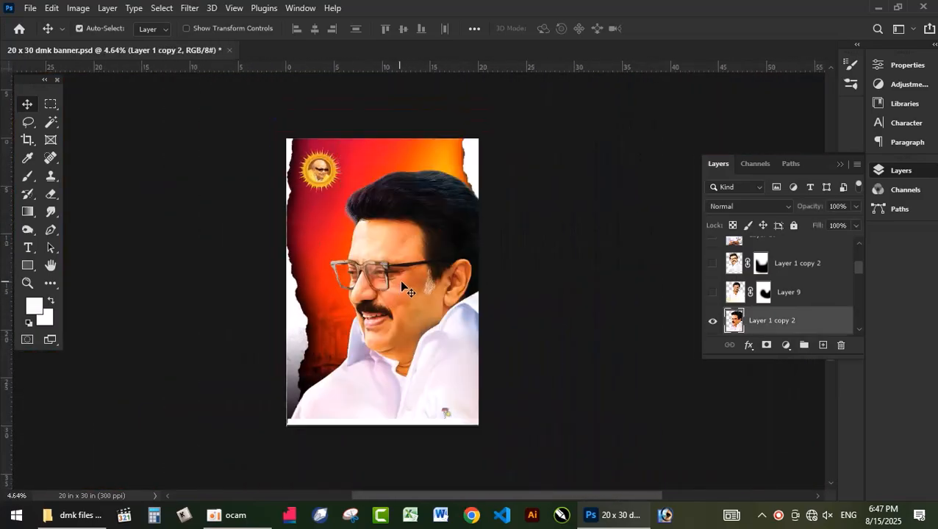
scroll(400, 278, up, 3)
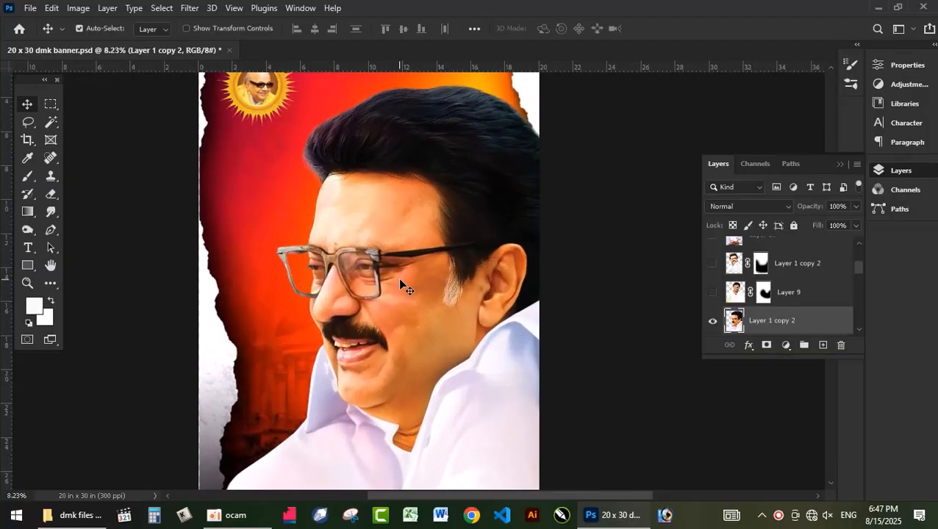
scroll(400, 290, up, 1)
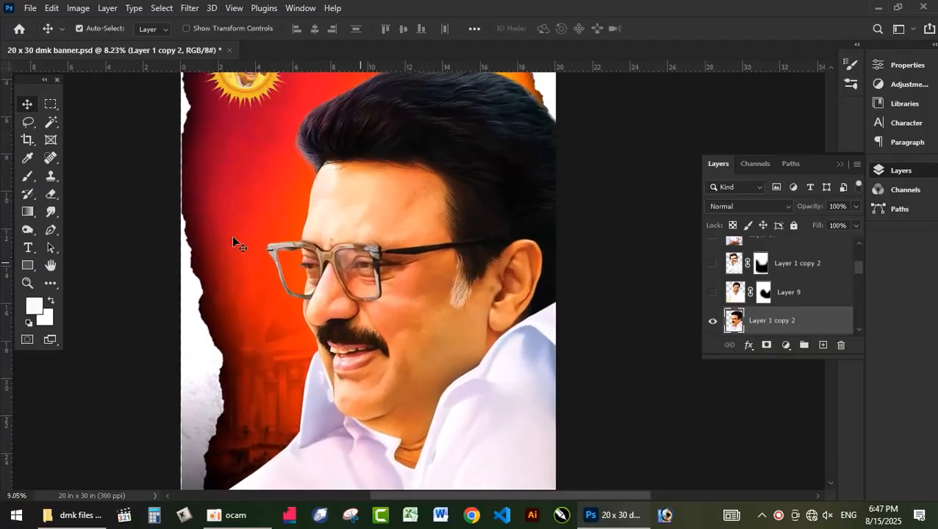
Check the banner's width, height and resolution in Image Size without applying any change.
click(77, 8)
click(117, 112)
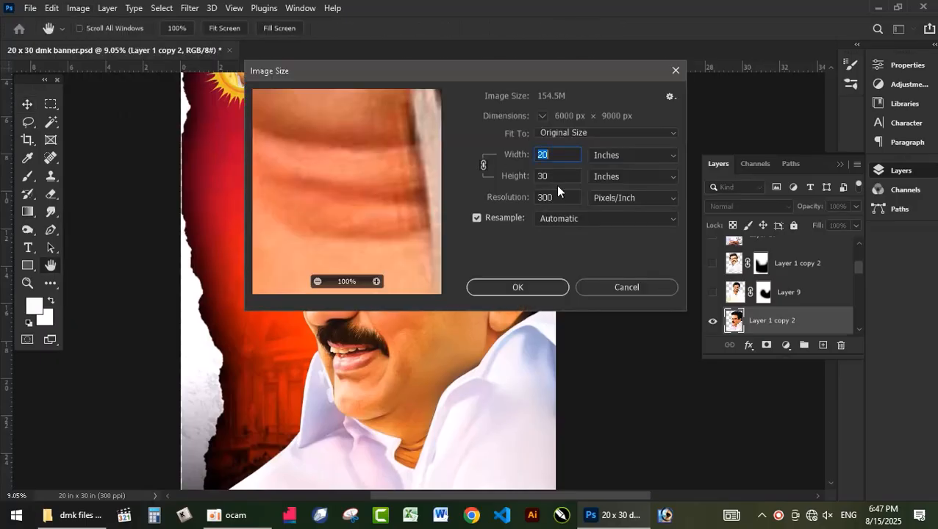
click(620, 288)
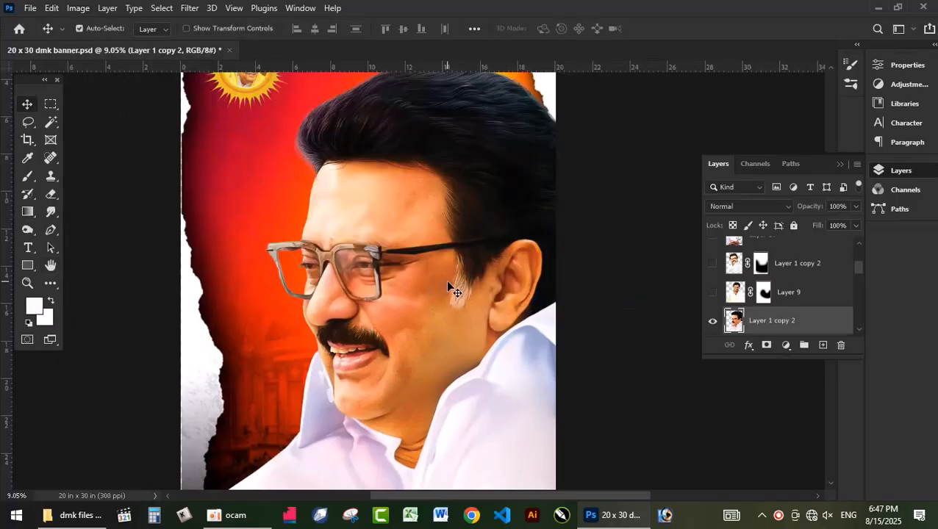
Try shifting the Layer 1 copy 2 portrait upward, undo the move and hide the layer.
scroll(450, 287, down, 4)
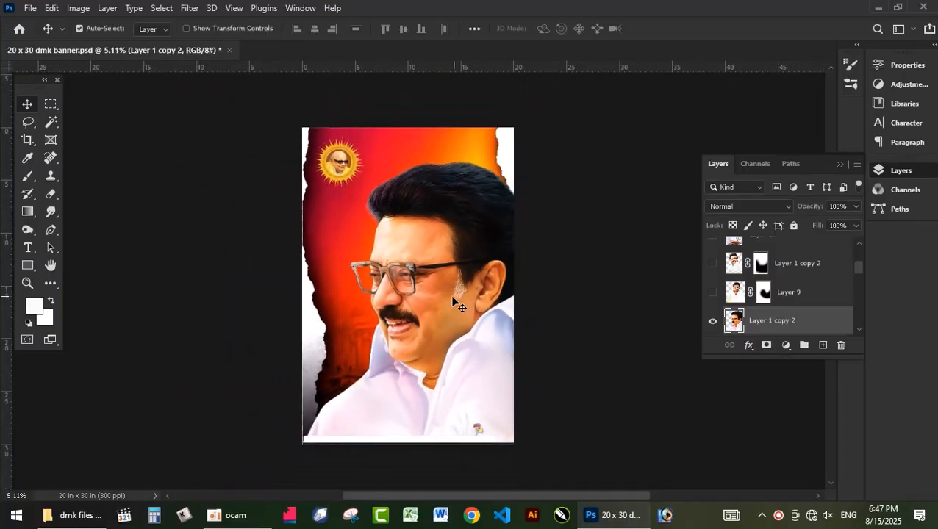
drag(451, 297, 446, 258)
key(ctrl+z)
click(711, 324)
Show the masked two-person cutout on Layer 3 copy and inspect both faces up close.
scroll(758, 322, down, 1)
scroll(720, 324, down, 2)
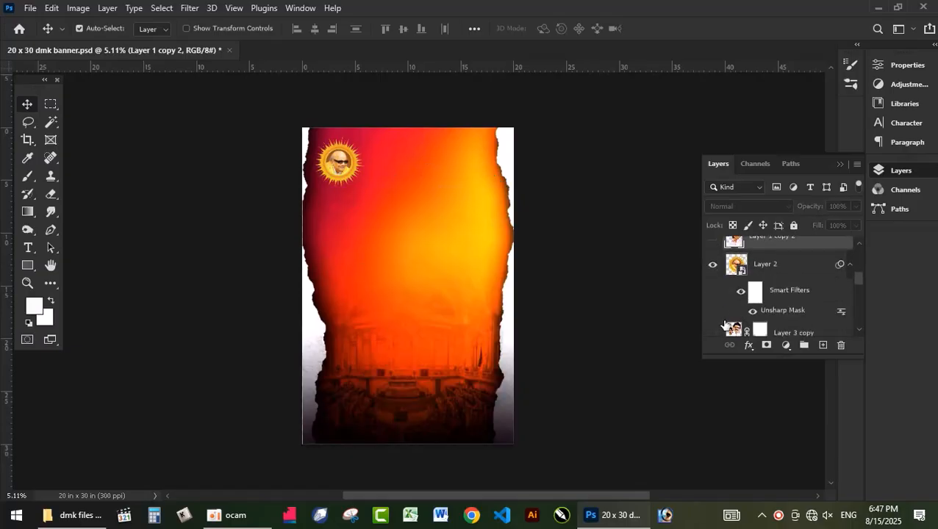
scroll(719, 316, down, 1)
click(712, 305)
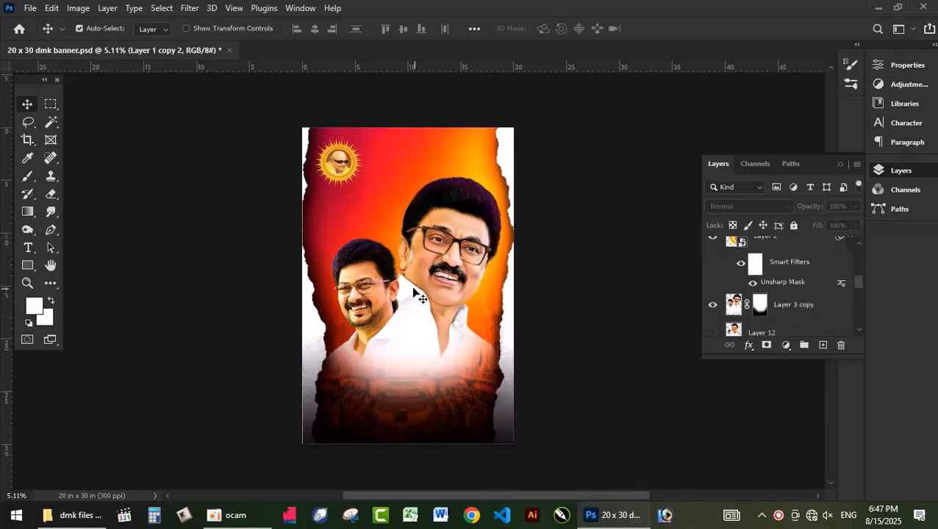
scroll(430, 292, up, 3)
scroll(261, 347, up, 5)
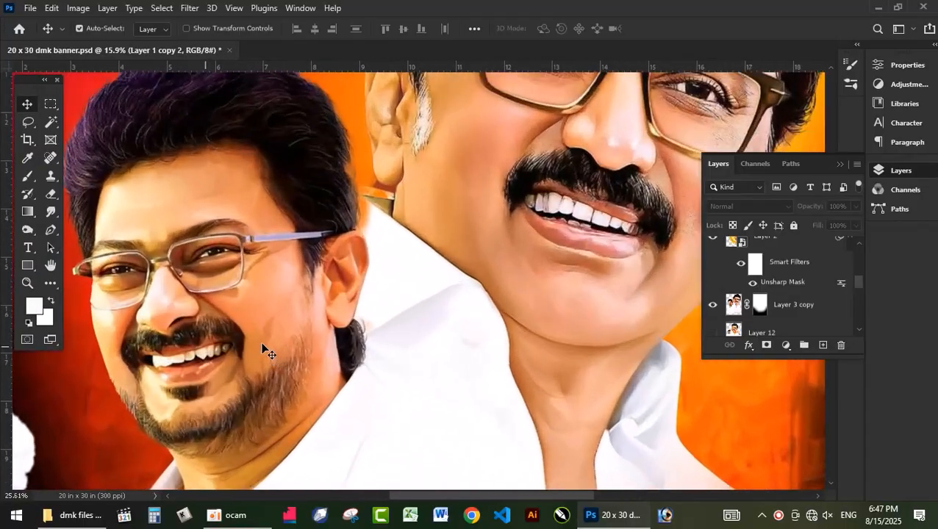
scroll(265, 331, down, 3)
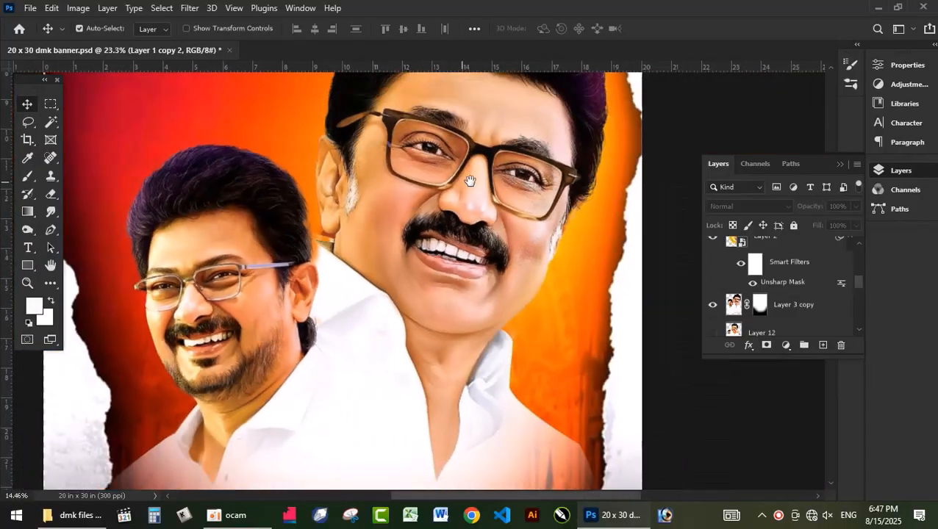
scroll(331, 294, up, 4)
scroll(401, 280, down, 6)
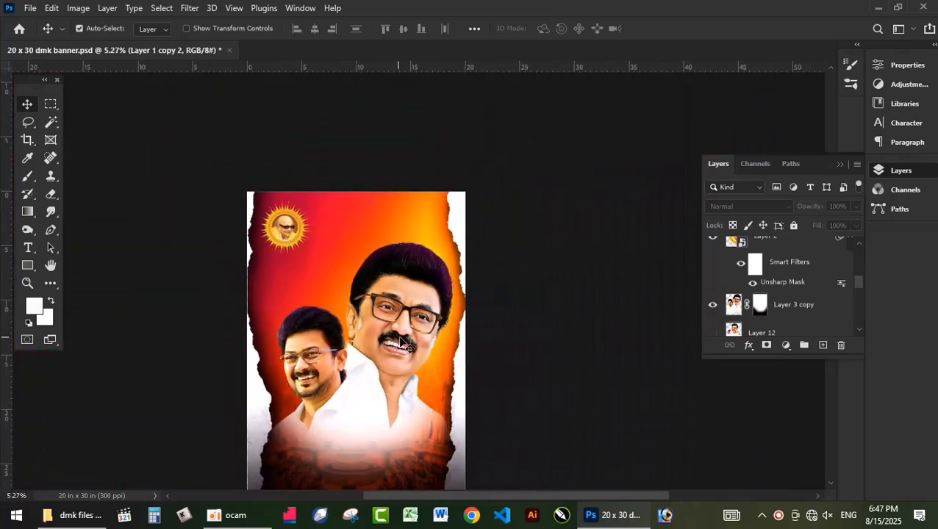
Test-move the Layer 3 copy cutout and undo it, hide that layer and show Layer 12 instead.
drag(400, 338, 418, 270)
key(ctrl+z)
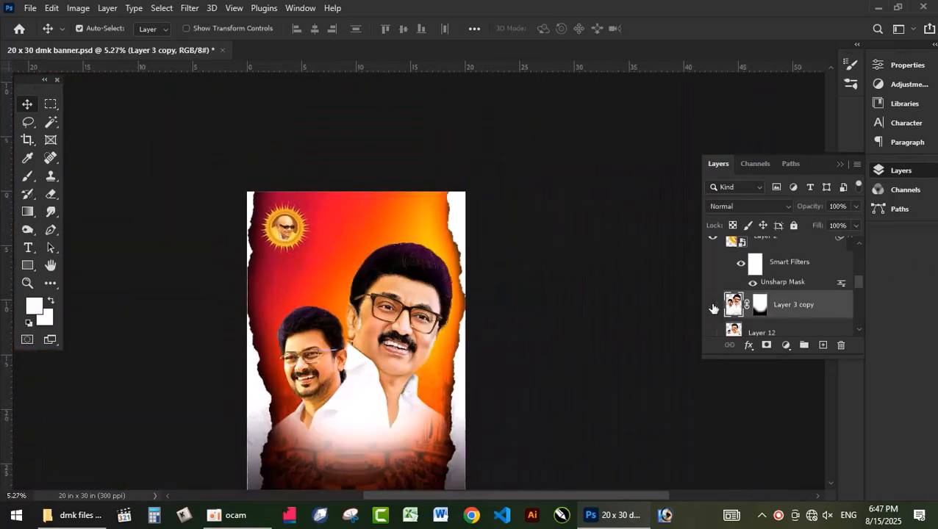
click(713, 304)
click(713, 333)
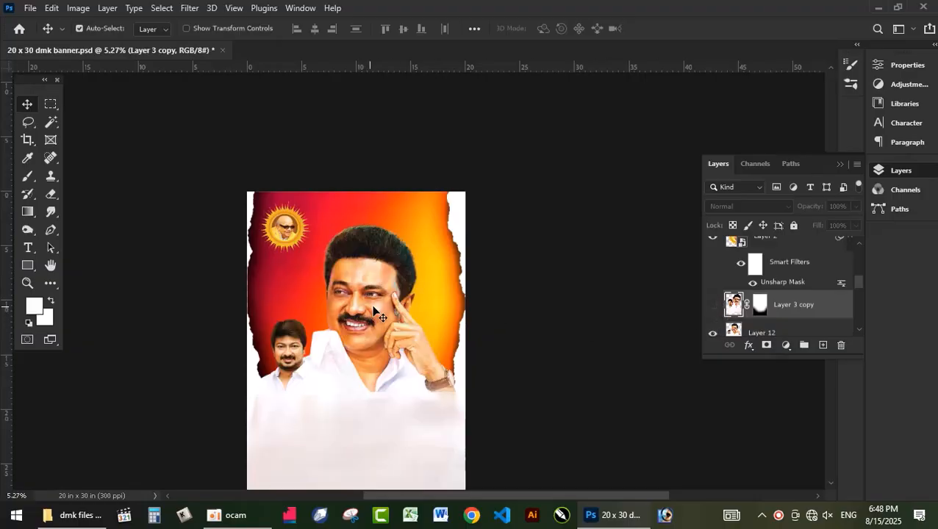
Inspect the face and raised hand of the main portrait on Layer 12, then try moving the layer and undo it.
scroll(391, 291, up, 5)
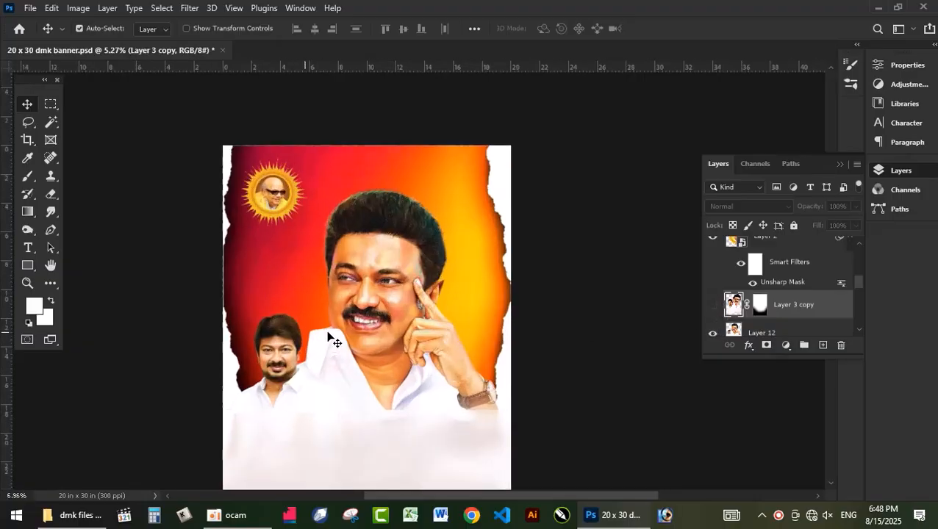
scroll(391, 315, up, 5)
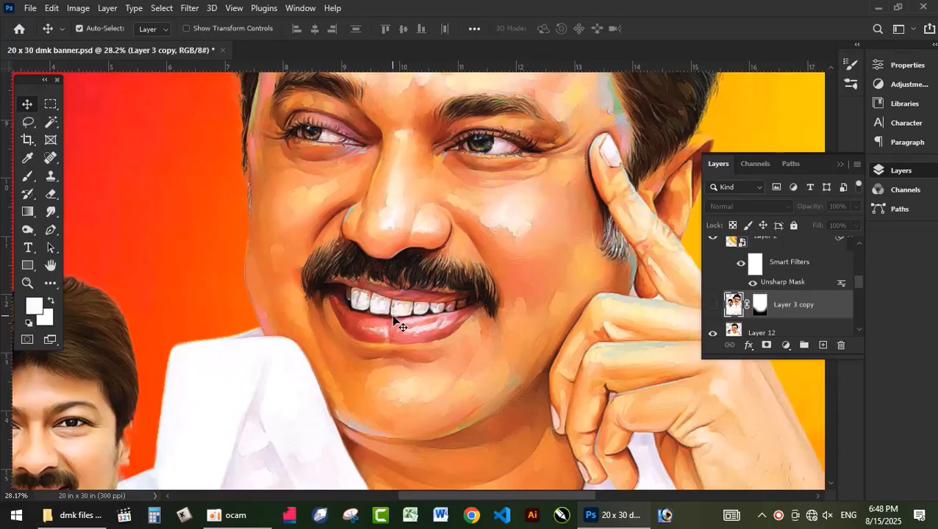
scroll(394, 317, down, 5)
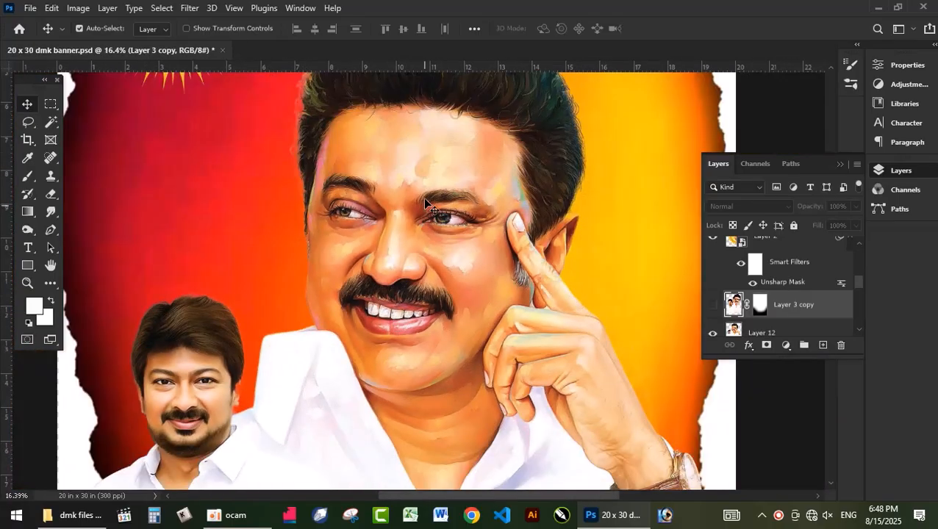
drag(422, 197, 447, 288)
scroll(446, 353, up, 4)
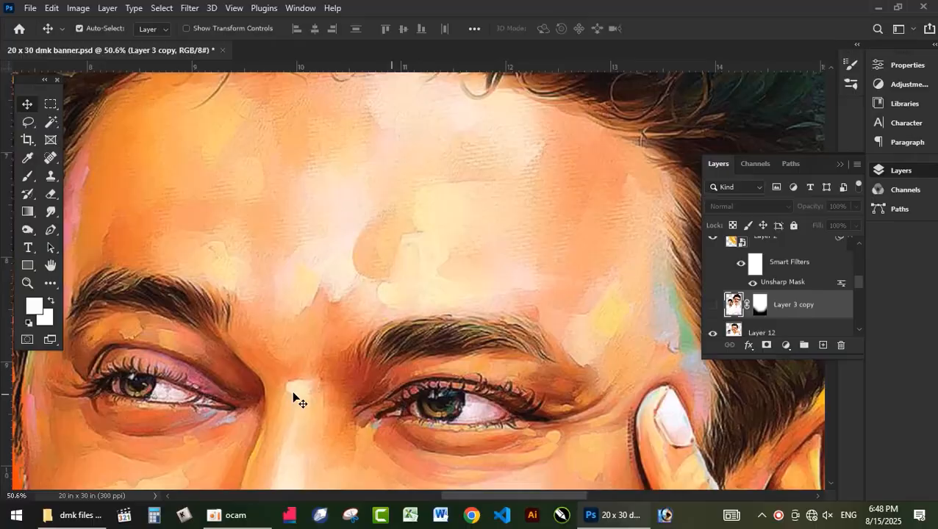
drag(295, 394, 389, 196)
scroll(398, 259, down, 6)
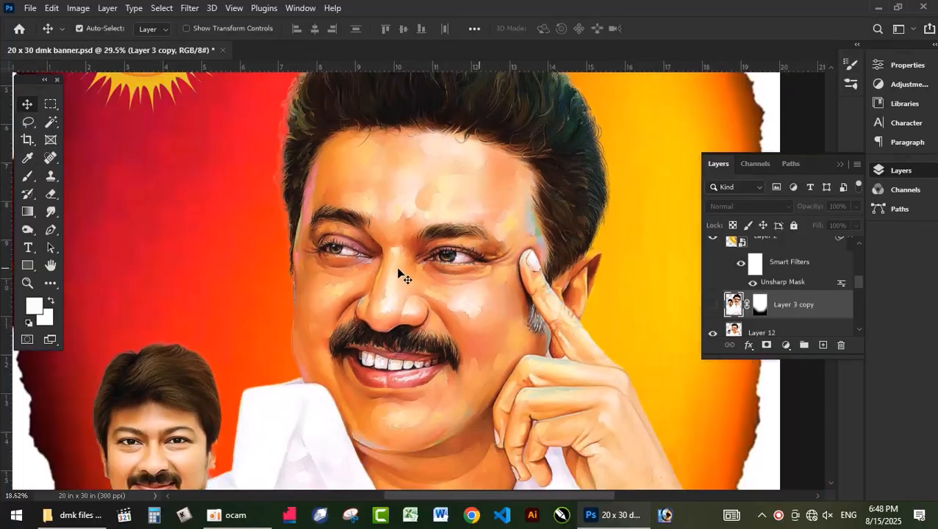
drag(345, 376, 366, 266)
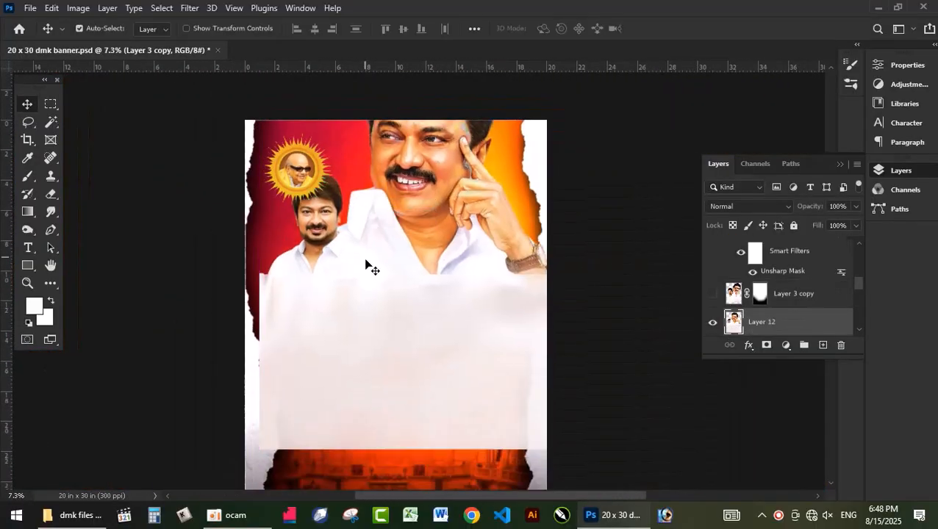
key(ctrl+z)
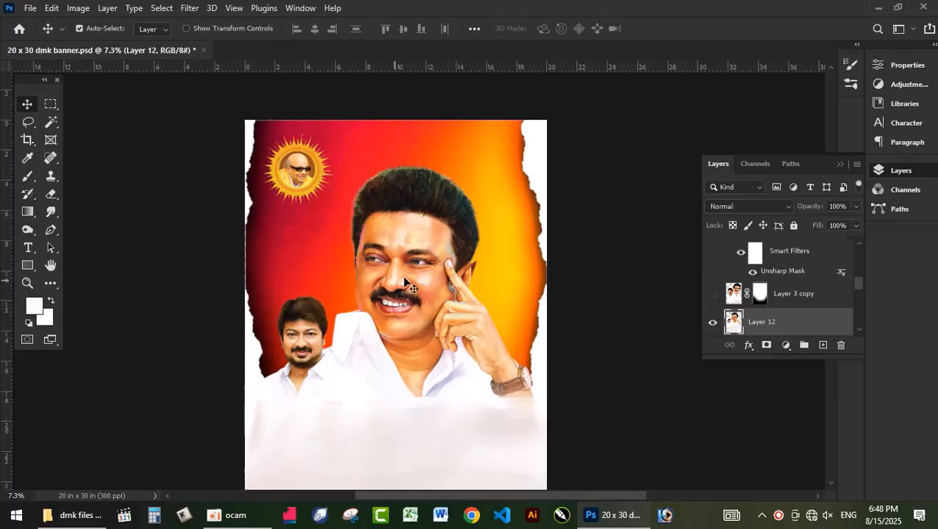
Examine the small secondary portrait on Layer 12 and compare its detail with the larger face and hand.
scroll(317, 331, up, 5)
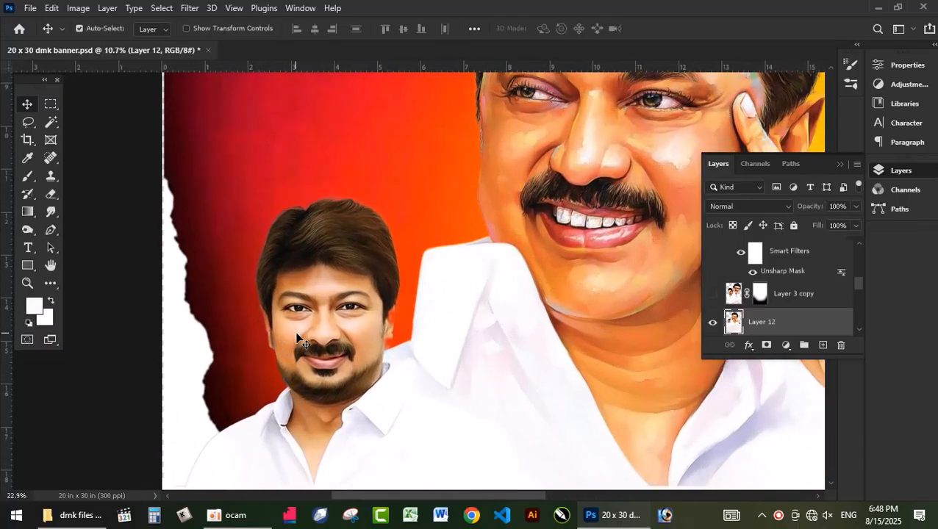
scroll(323, 333, up, 1)
scroll(331, 329, down, 4)
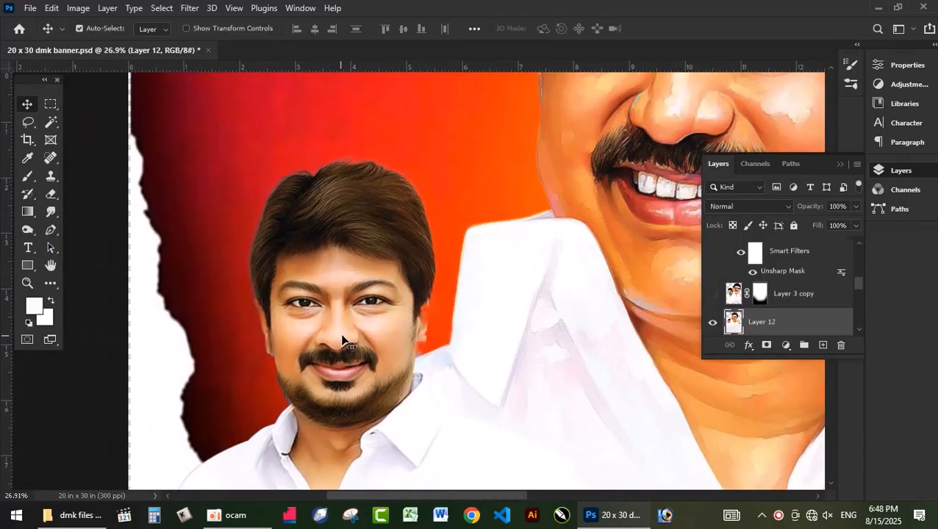
scroll(390, 316, right, 3)
scroll(368, 289, up, 2)
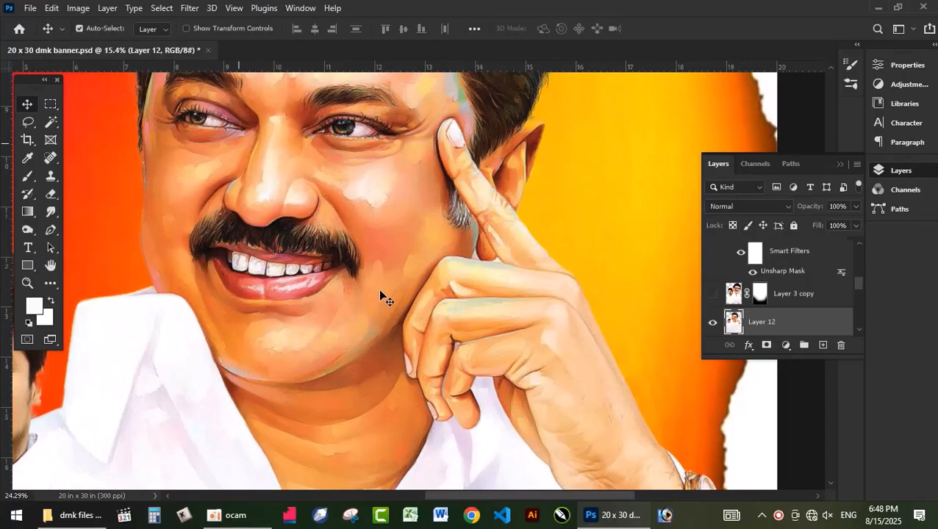
scroll(383, 342, down, 5)
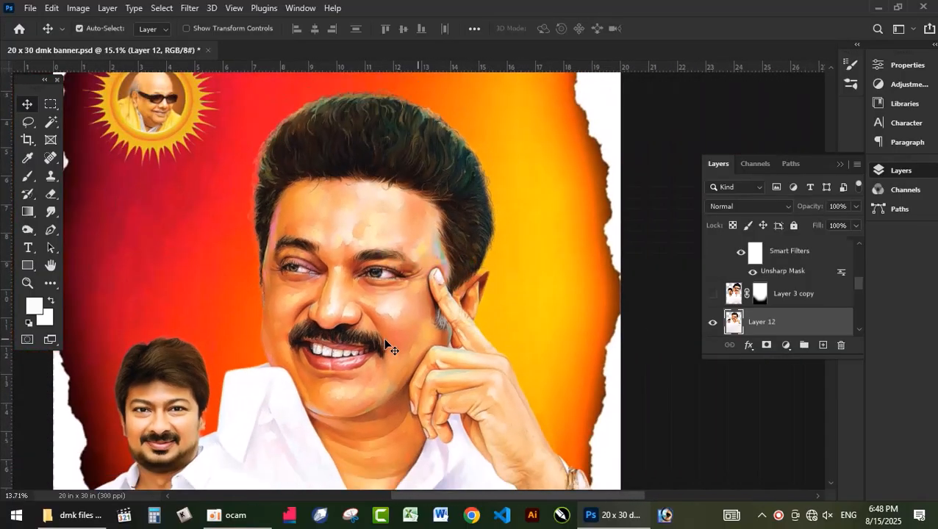
scroll(390, 346, down, 1)
scroll(393, 314, down, 1)
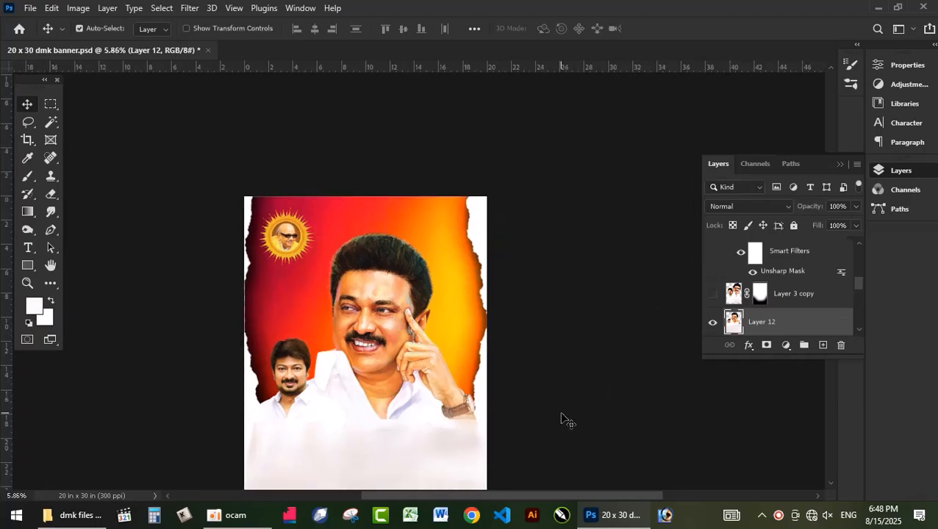
scroll(826, 431, down, 5)
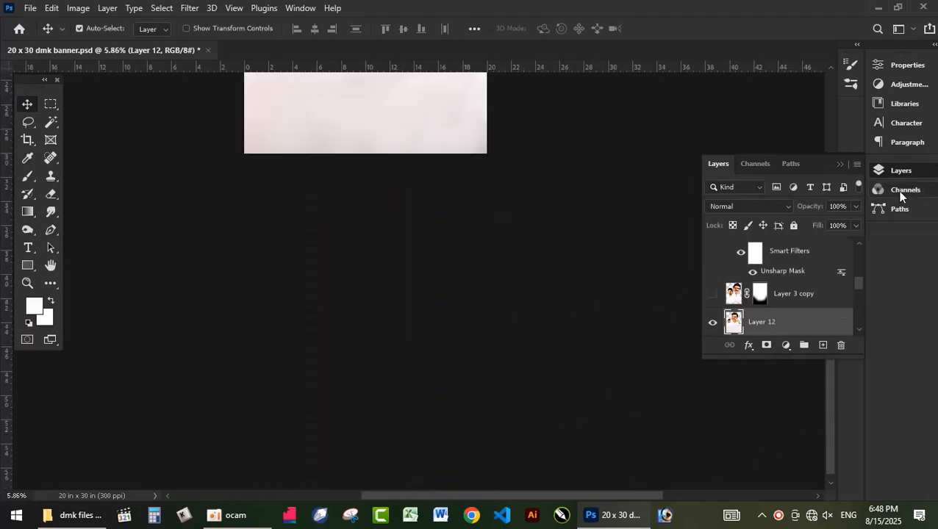
click(857, 165)
click(652, 190)
drag(829, 410, 754, 313)
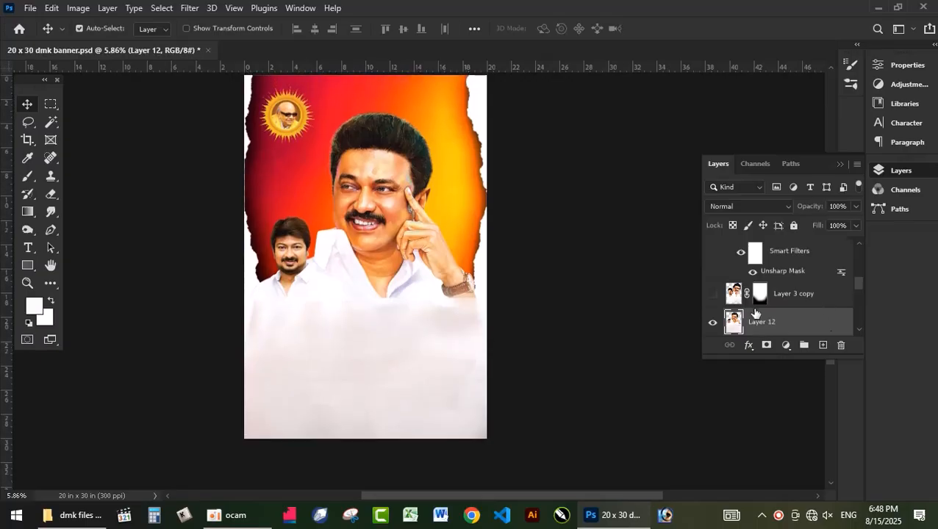
Show the large unmasked portrait on the Layer 1 copy 2 above Layer 2 and select it on the banner.
scroll(761, 290, up, 3)
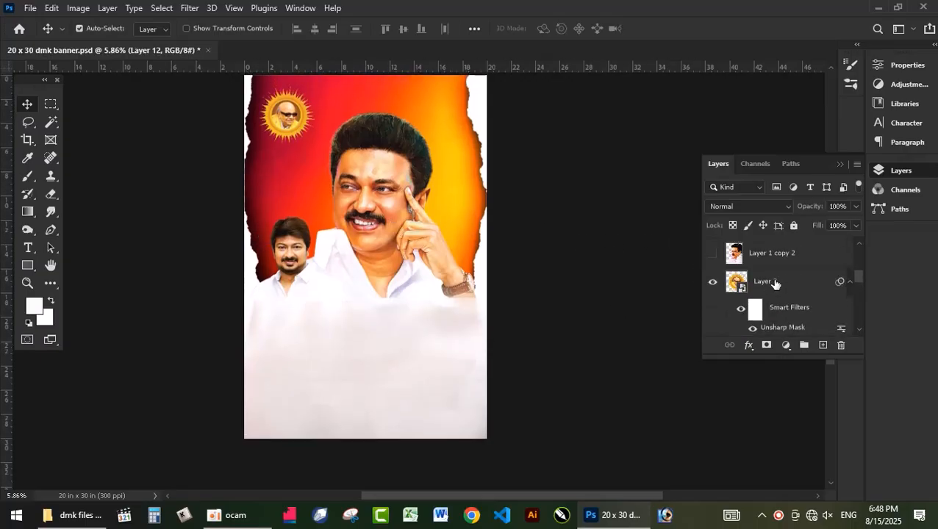
click(712, 283)
click(388, 234)
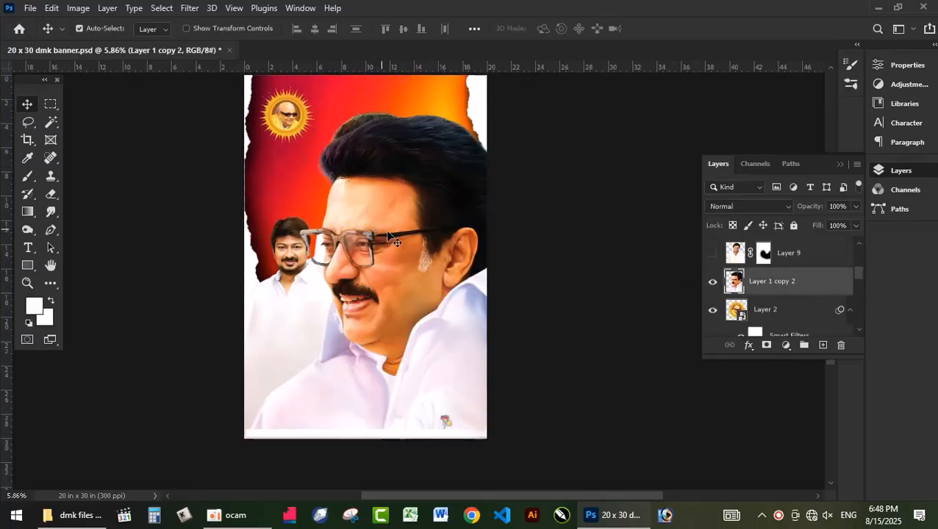
Try flipping the Layer 1 copy 2 portrait horizontally and shifting it left, then undo the shift and the flip.
key(ctrl+t)
right_click(397, 211)
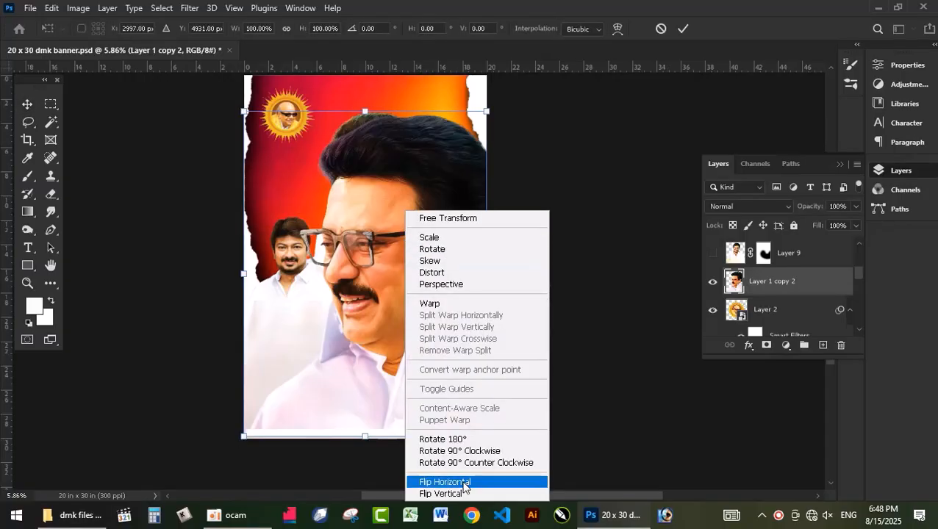
click(461, 479)
drag(376, 289, 327, 291)
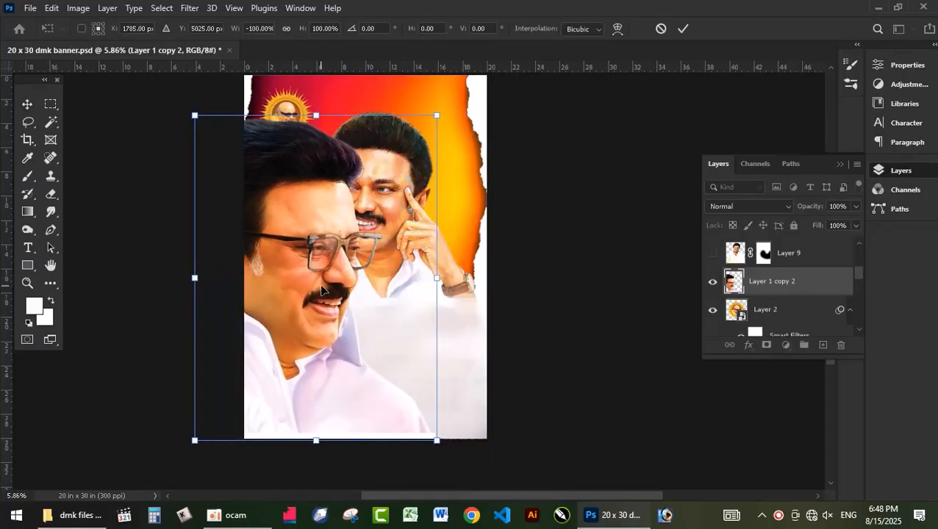
key(ctrl+z)
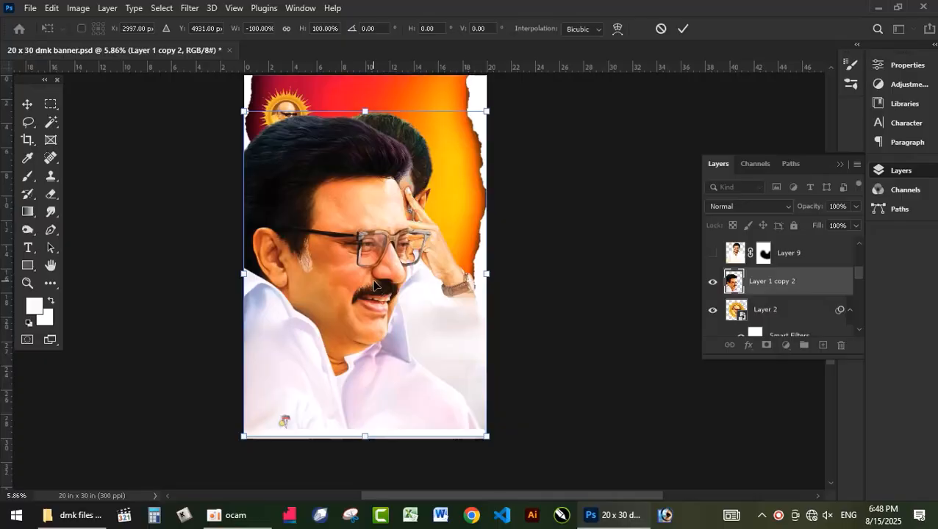
click(682, 28)
key(ctrl+z)
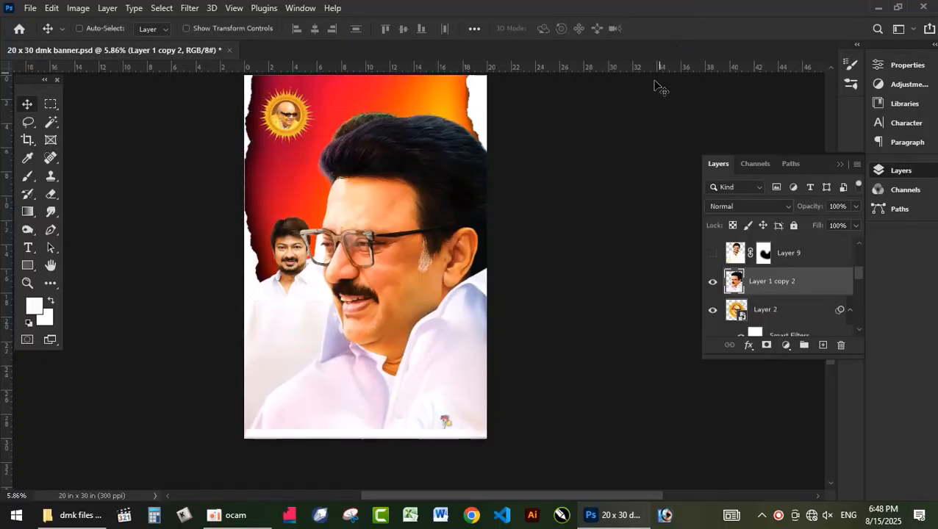
Try moving the Layer 1 copy 2 portrait right and the Layer 12 portrait left to compare them, then undo both moves.
drag(390, 240, 481, 222)
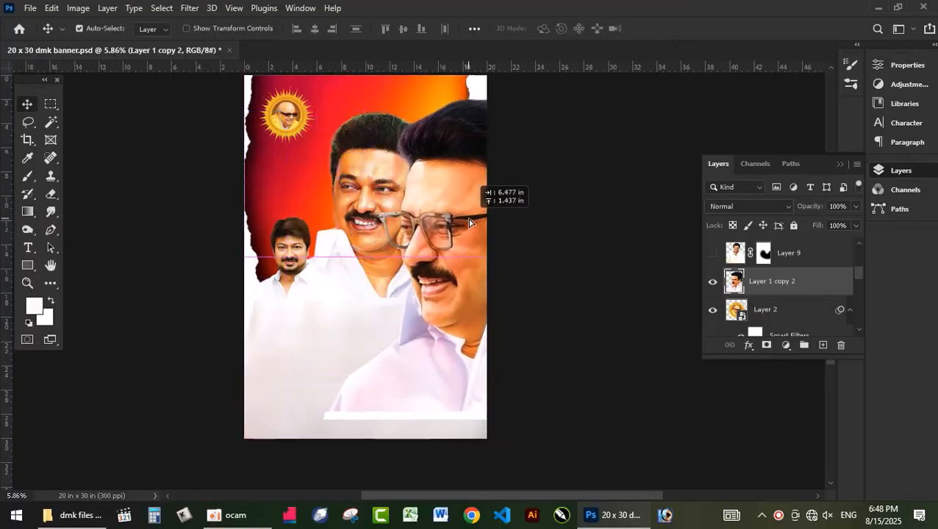
click(355, 216)
drag(355, 215, 330, 226)
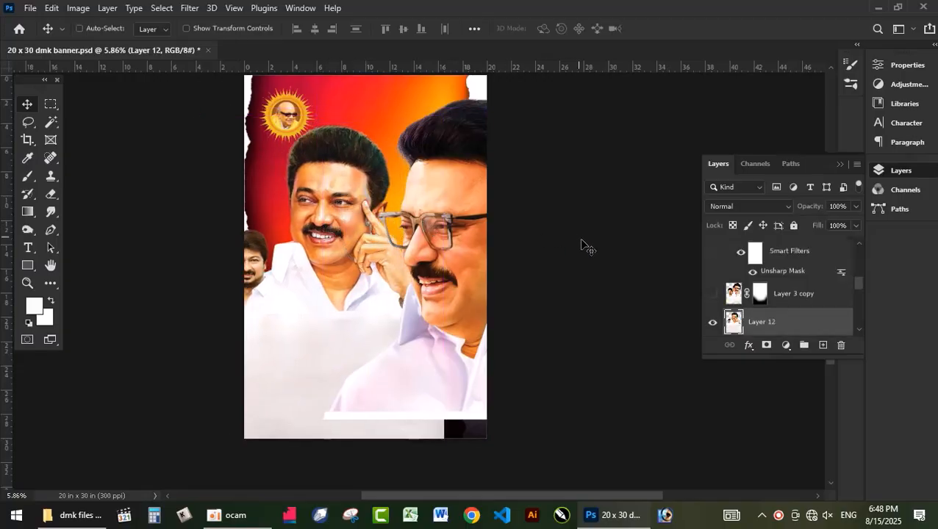
key(ctrl+z)
key(ctrl+z)
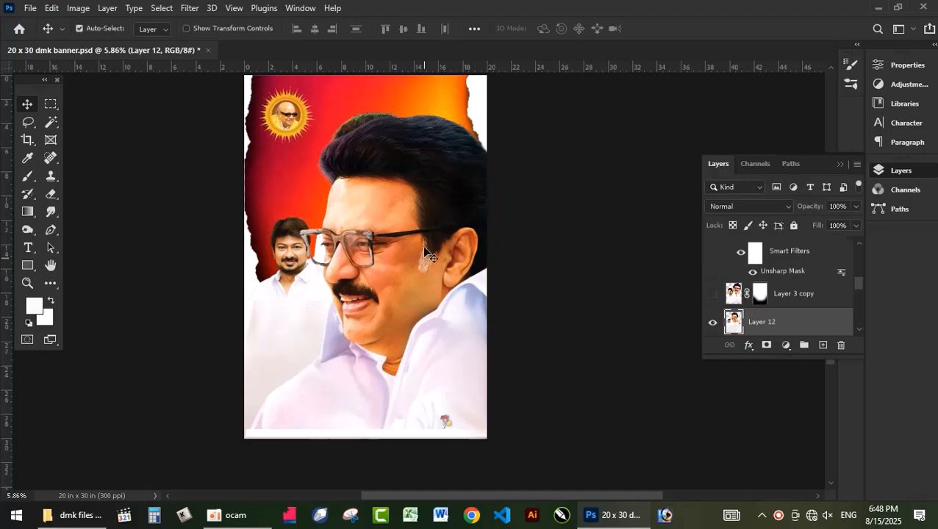
Hide the large Layer 1 copy 2 portrait and the Layer 12 portraits.
click(713, 251)
click(401, 278)
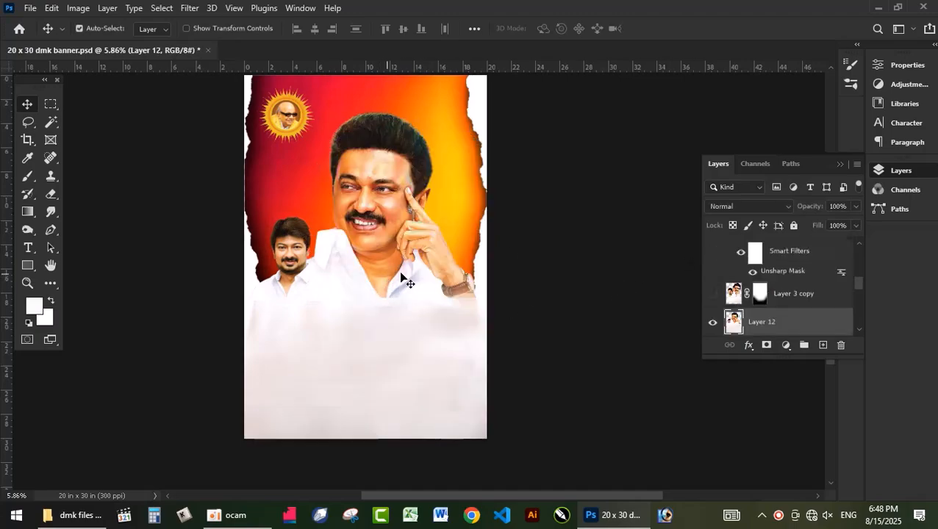
click(713, 324)
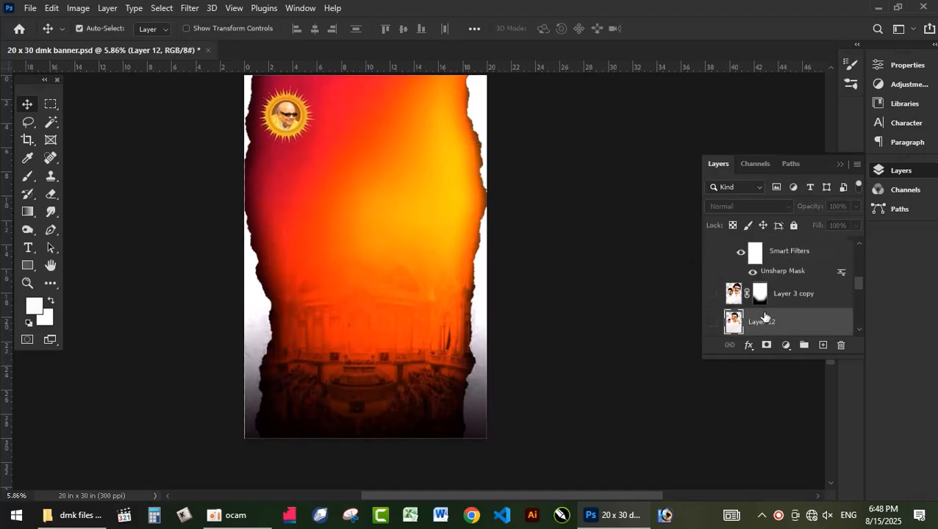
Show the masked Layer 2 copy below Layer 12, inspect its two bespectacled portraits up close, and hide it again.
scroll(764, 317, down, 2)
click(713, 295)
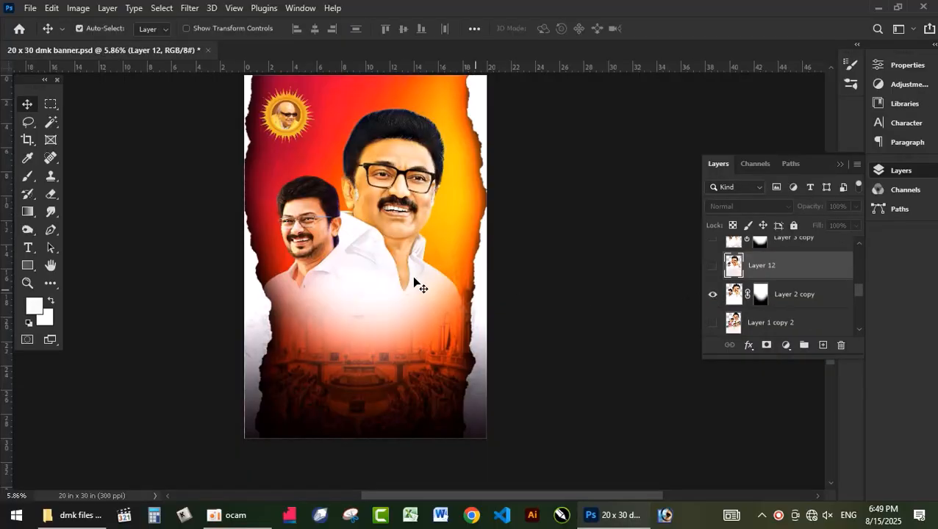
scroll(402, 271, up, 3)
scroll(422, 169, up, 2)
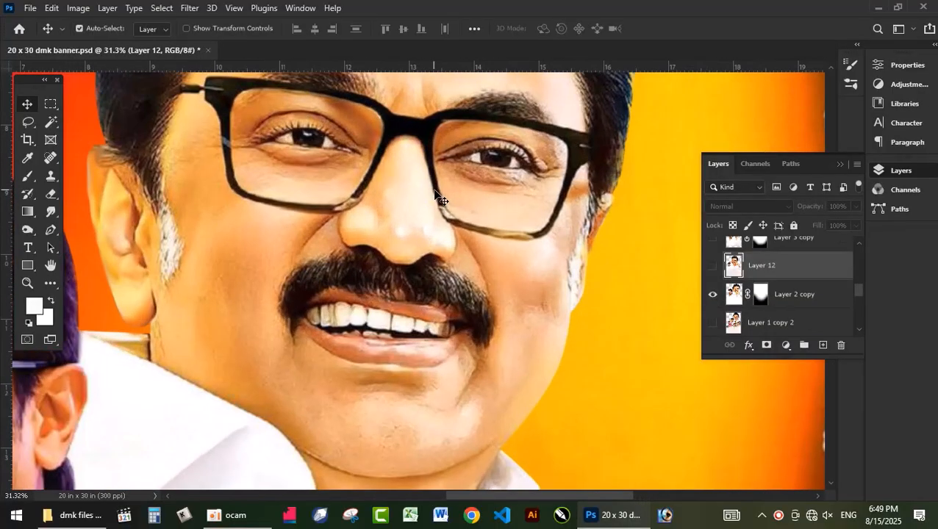
scroll(444, 202, down, 3)
scroll(220, 318, up, 2)
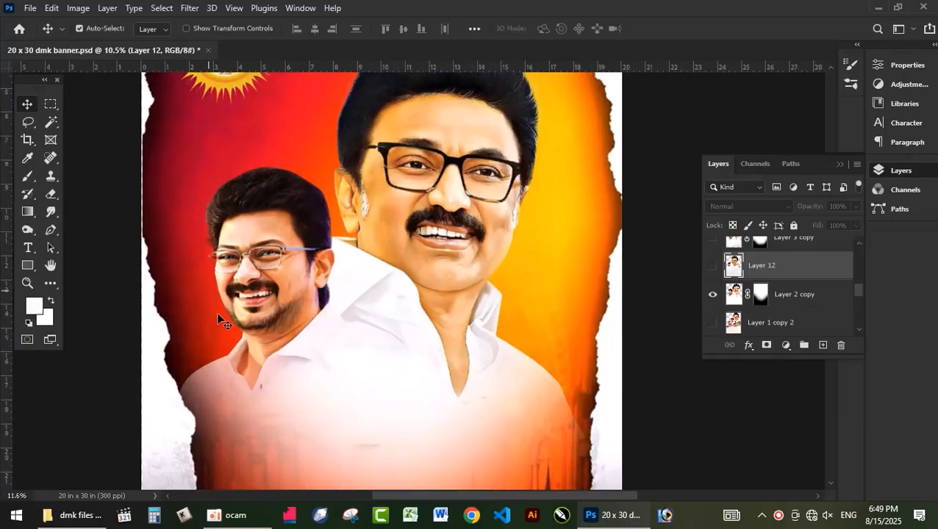
scroll(234, 294, down, 3)
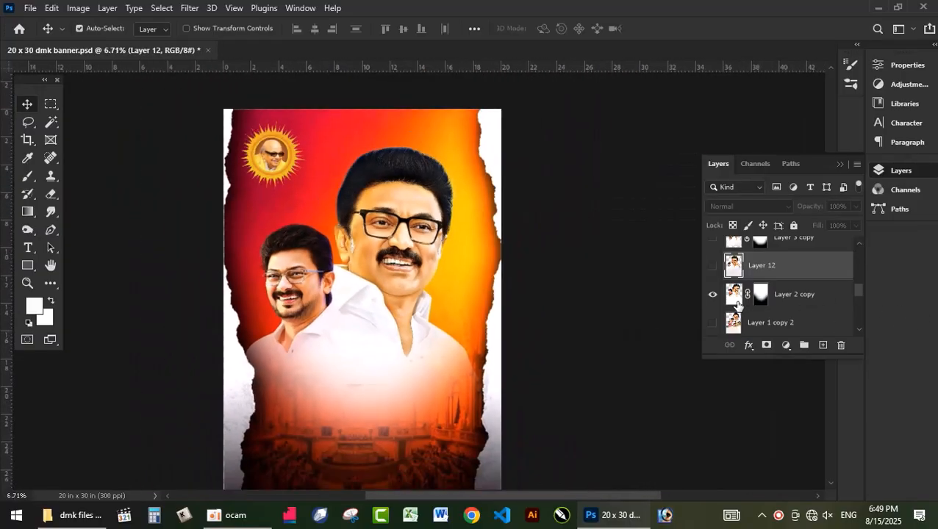
click(712, 294)
Show the unmasked Layer 1 copy 2 below Layer 2 copy and review its group composition with the children.
click(712, 323)
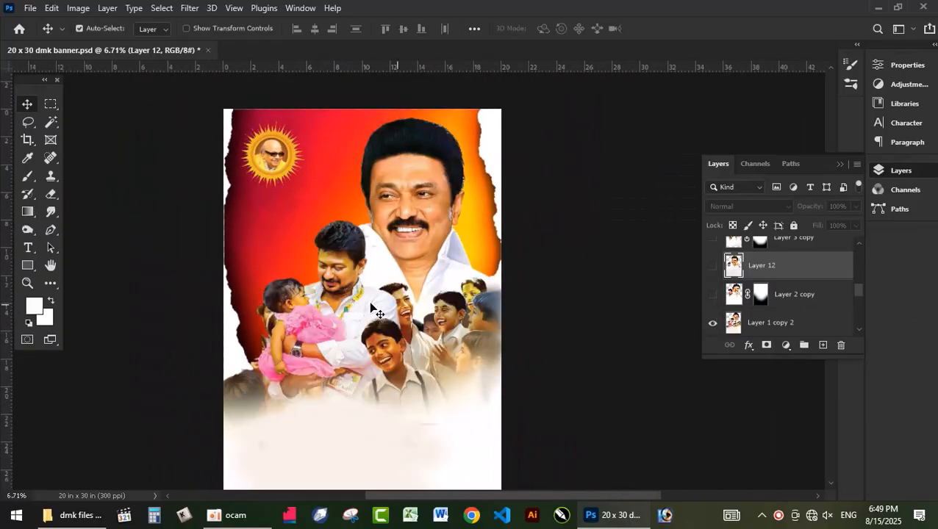
scroll(371, 307, up, 2)
scroll(404, 294, down, 2)
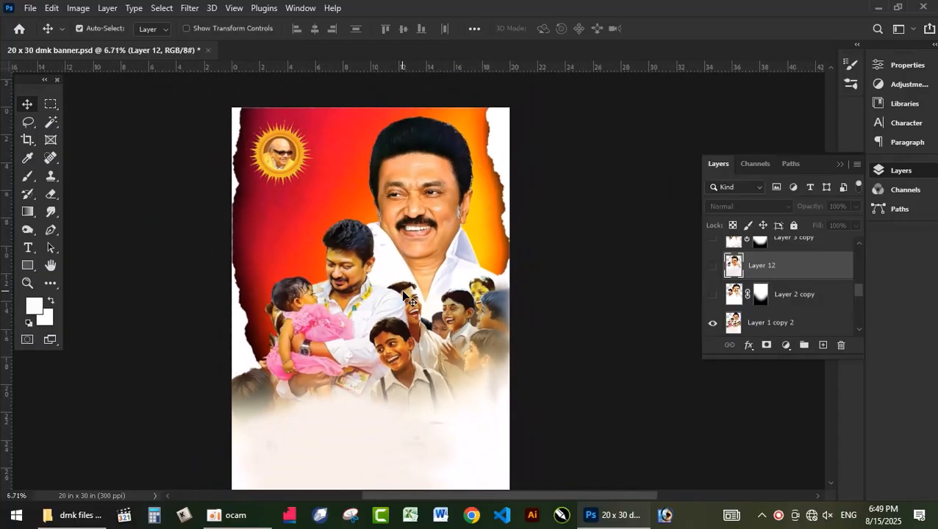
scroll(404, 294, up, 2)
scroll(412, 298, down, 1)
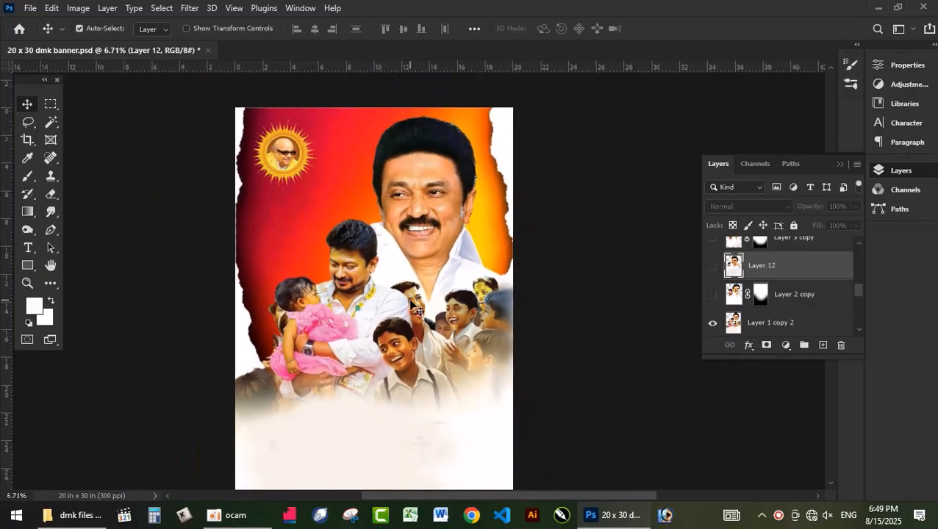
Examine the main portrait's hair, eyes and skin detail in the children's composition, then hide that Layer 1 copy 2.
scroll(416, 307, up, 1)
scroll(491, 133, up, 3)
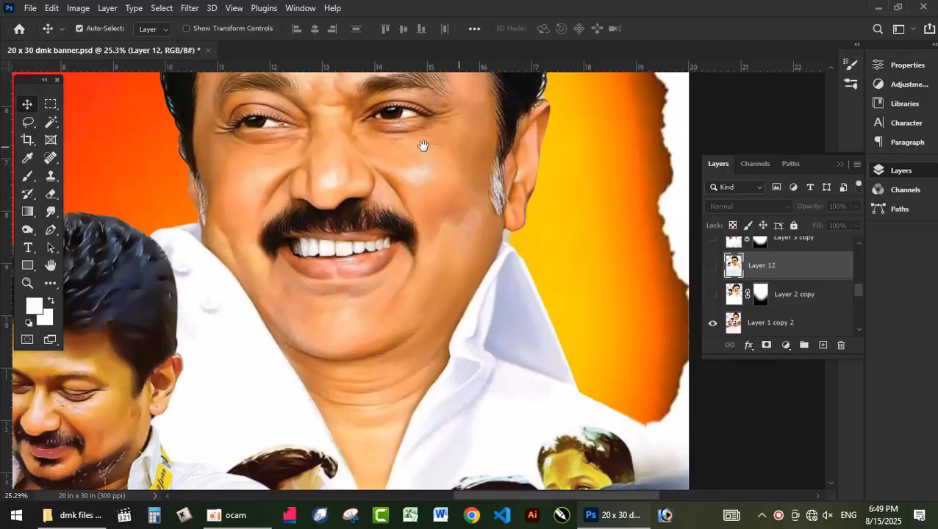
drag(415, 144, 510, 339)
scroll(466, 211, down, 1)
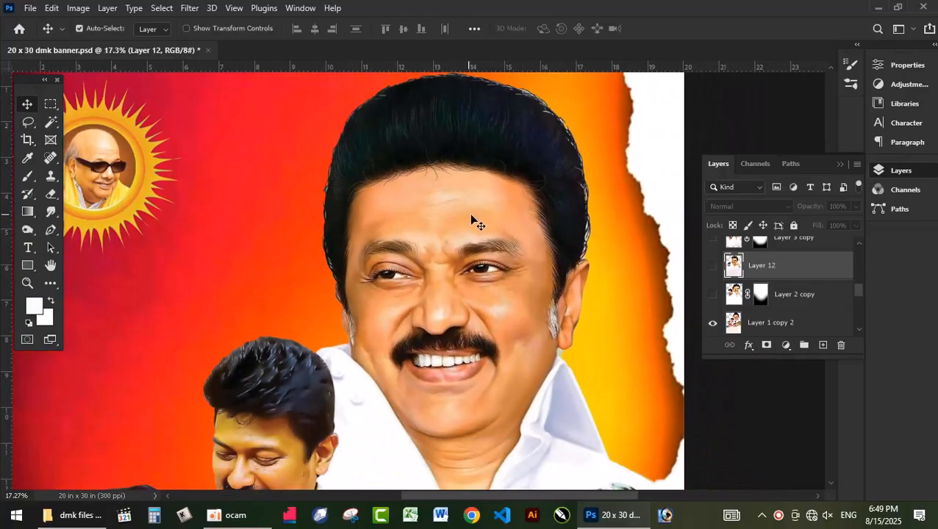
scroll(490, 288, up, 4)
scroll(409, 257, up, 1)
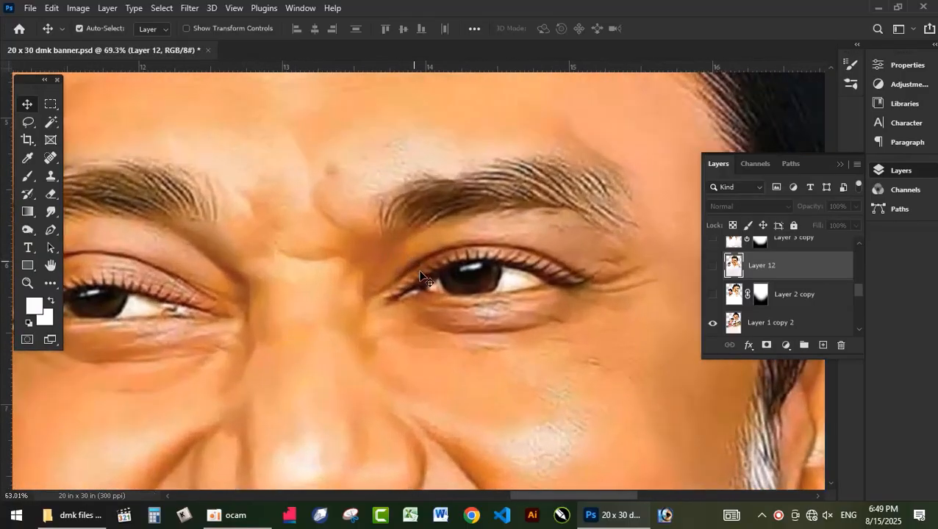
scroll(426, 276, down, 4)
scroll(428, 282, down, 2)
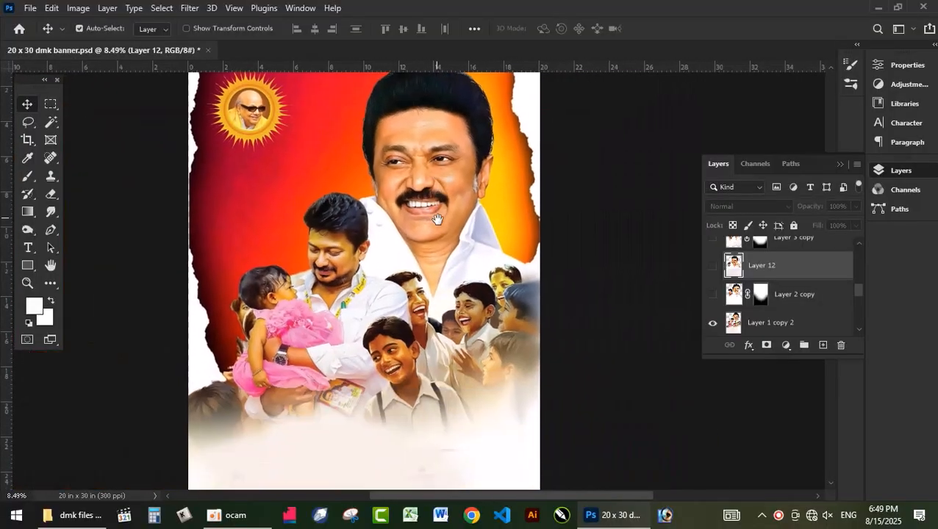
click(711, 325)
Show the masked Layer 2 copy below the children's composition and inspect the larger portrait's eyes, forehead, hair and moustache.
scroll(748, 317, down, 2)
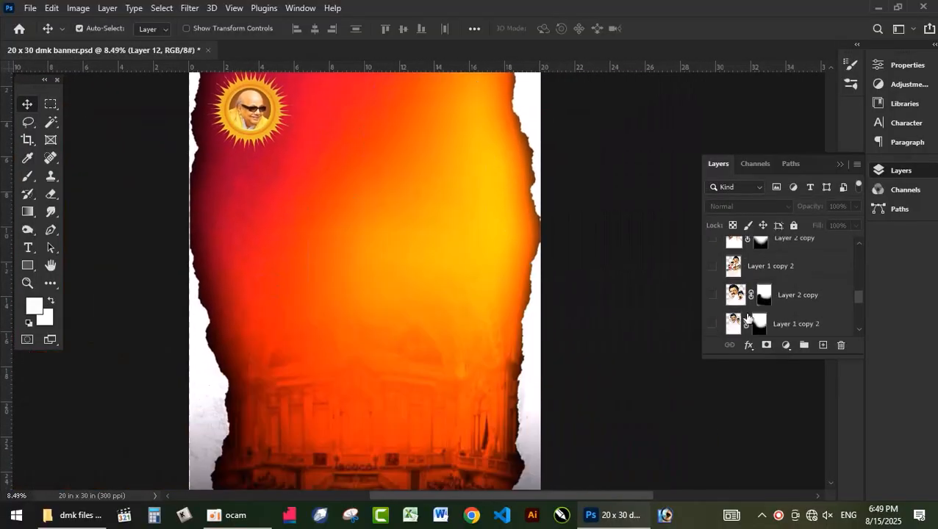
click(712, 295)
scroll(394, 244, up, 6)
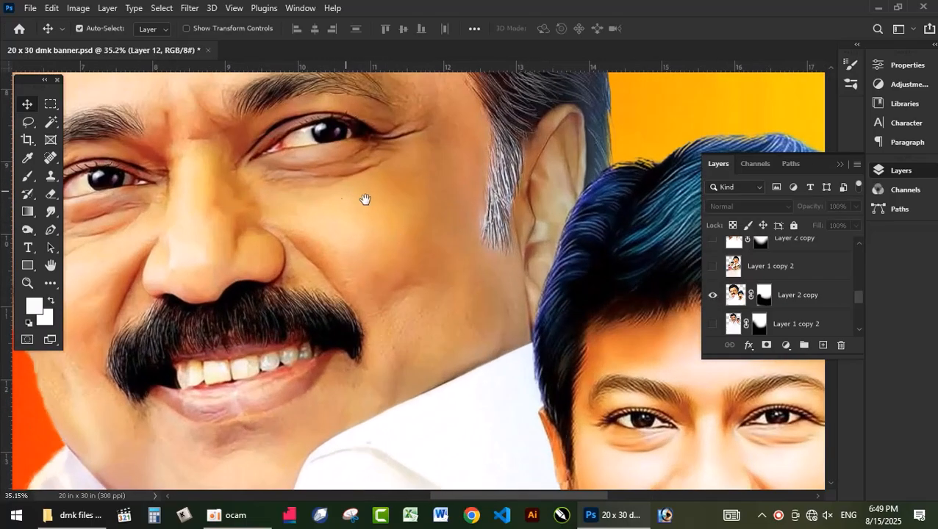
drag(365, 199, 486, 386)
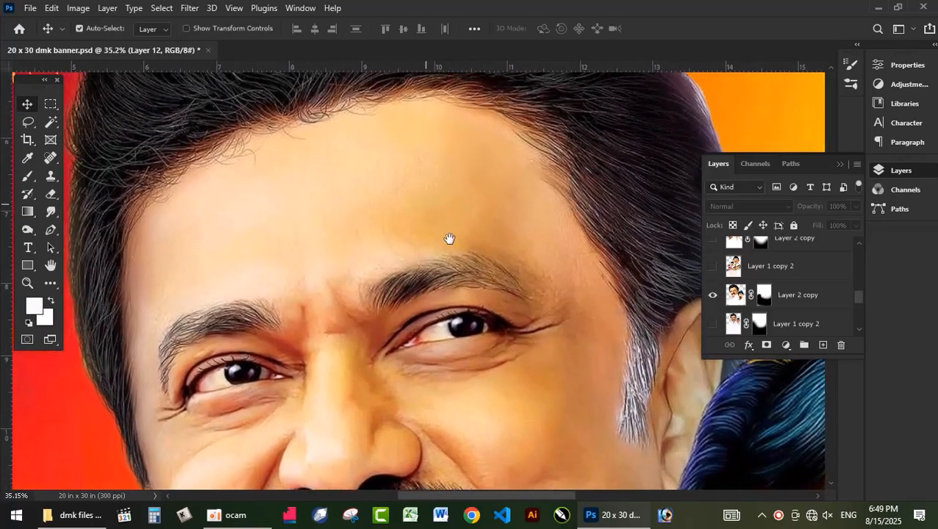
drag(448, 237, 507, 338)
drag(537, 254, 470, 270)
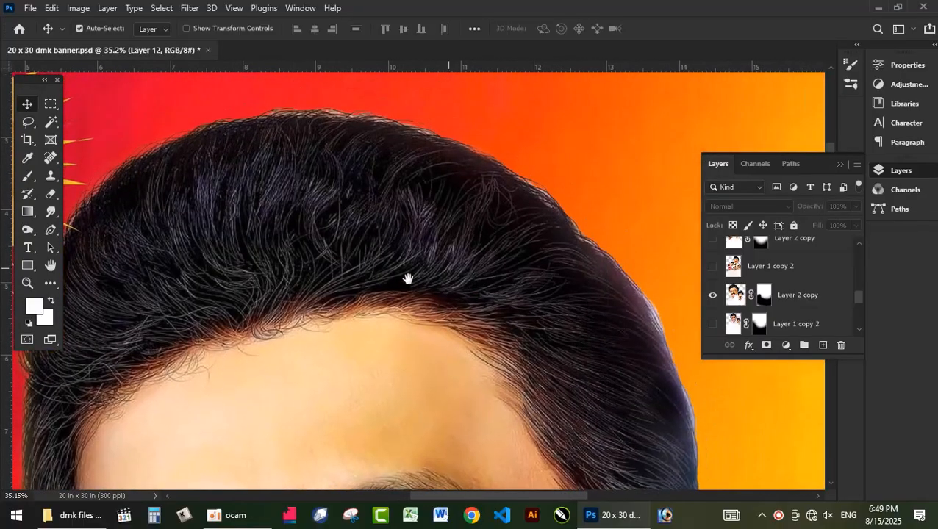
drag(433, 308, 434, 96)
drag(353, 382, 397, 179)
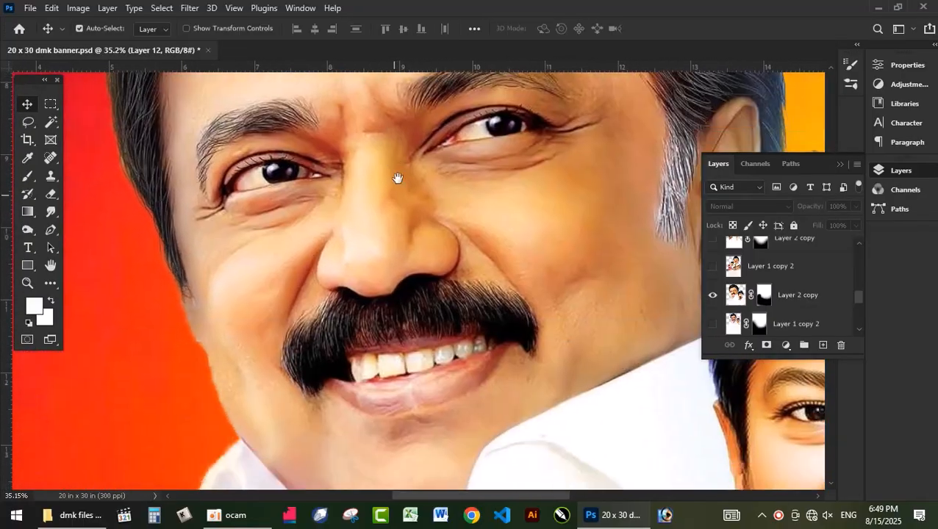
Examine the smaller bearded portrait on the masked Layer 2 copy, then hide the layer.
drag(498, 326, 473, 326)
drag(564, 371, 470, 323)
drag(650, 439, 416, 165)
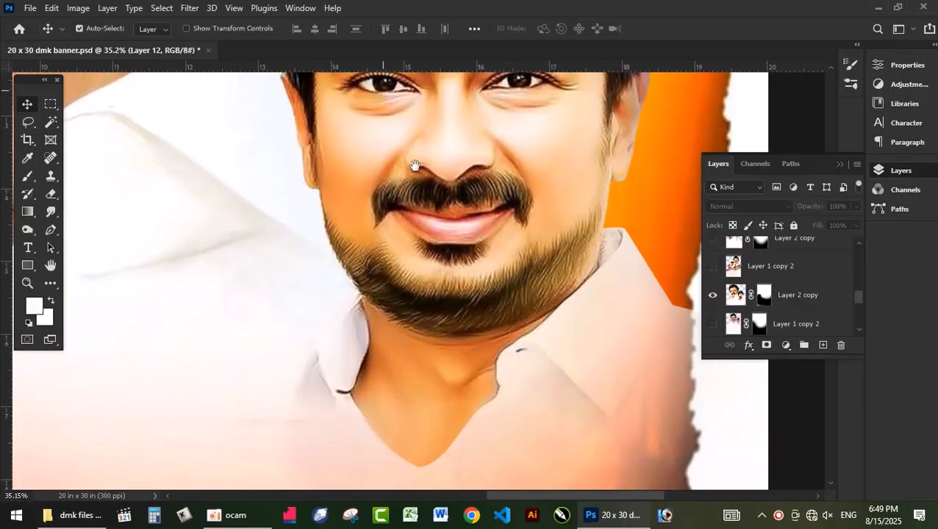
scroll(481, 251, down, 8)
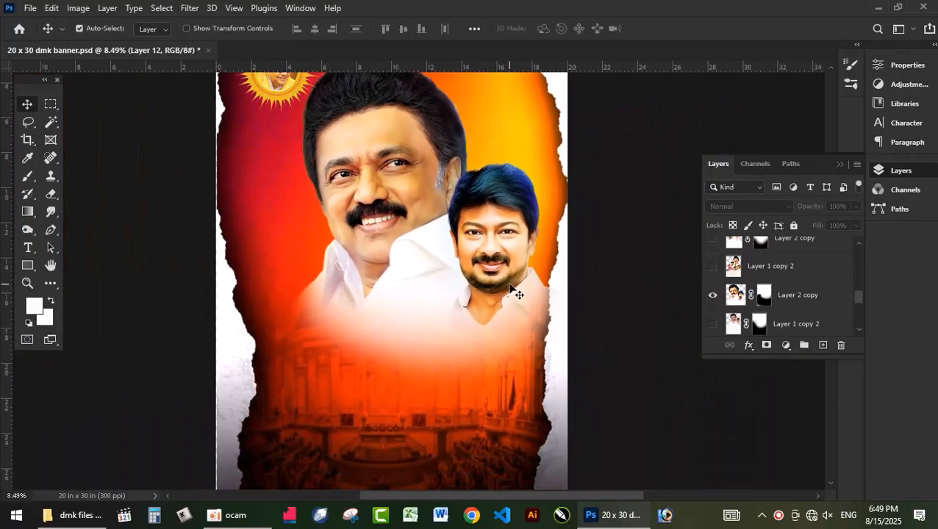
click(712, 295)
Show and inspect the two smiling portraits on the masked Layer 1 copy 2 above Layer 8, then select and hide the layer.
scroll(406, 198, up, 3)
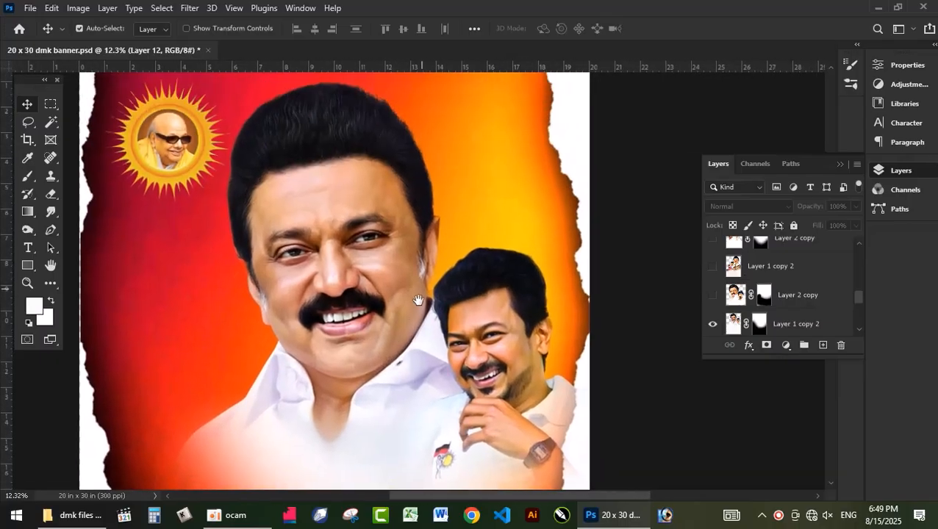
scroll(343, 278, down, 3)
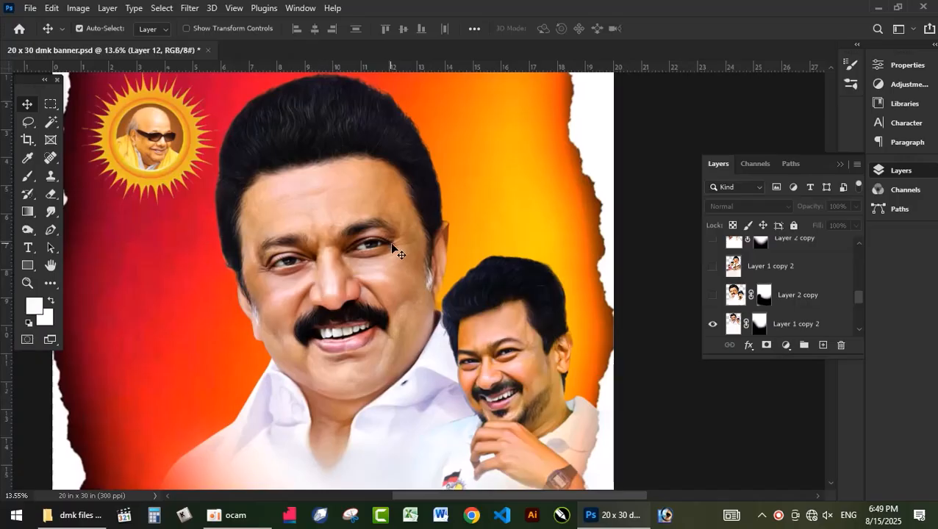
scroll(430, 269, down, 1)
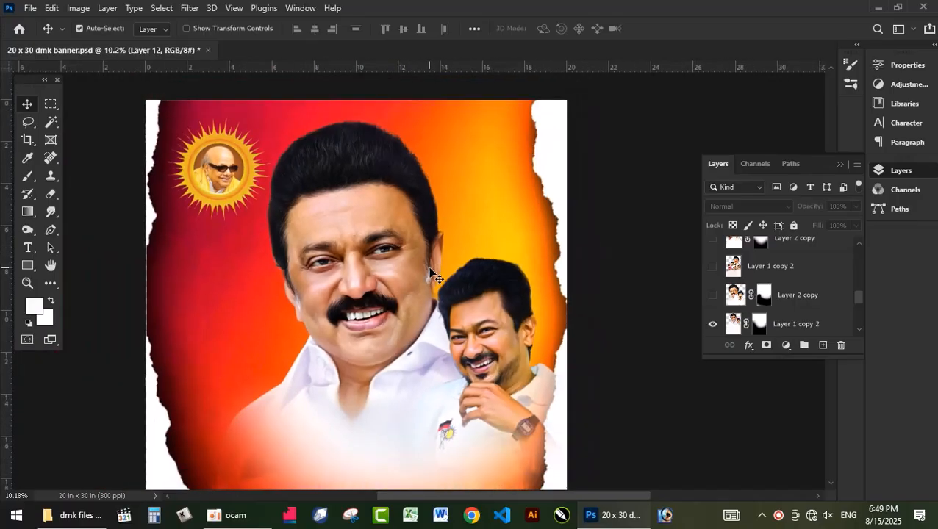
click(372, 245)
click(712, 322)
Show Layer 8, inspect the portrait's glasses and eyes closely, and hide the layer again.
scroll(720, 316, down, 2)
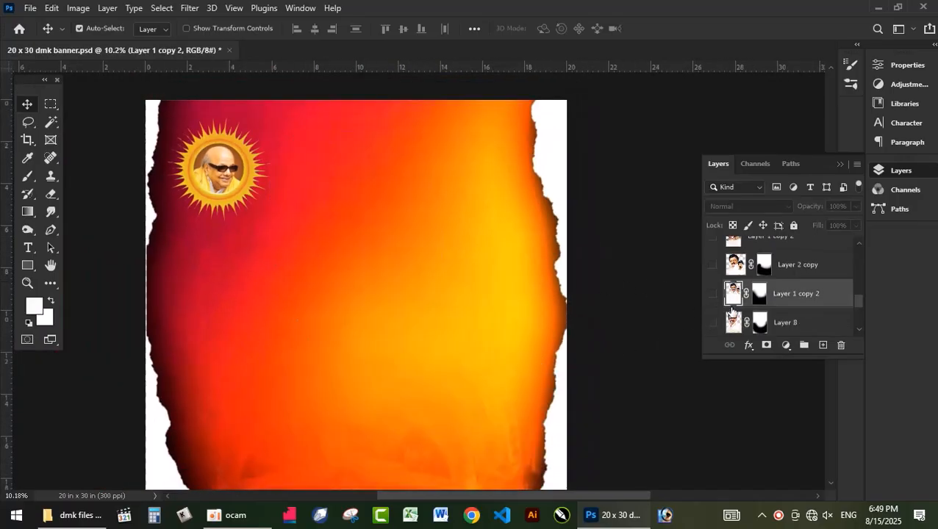
click(713, 295)
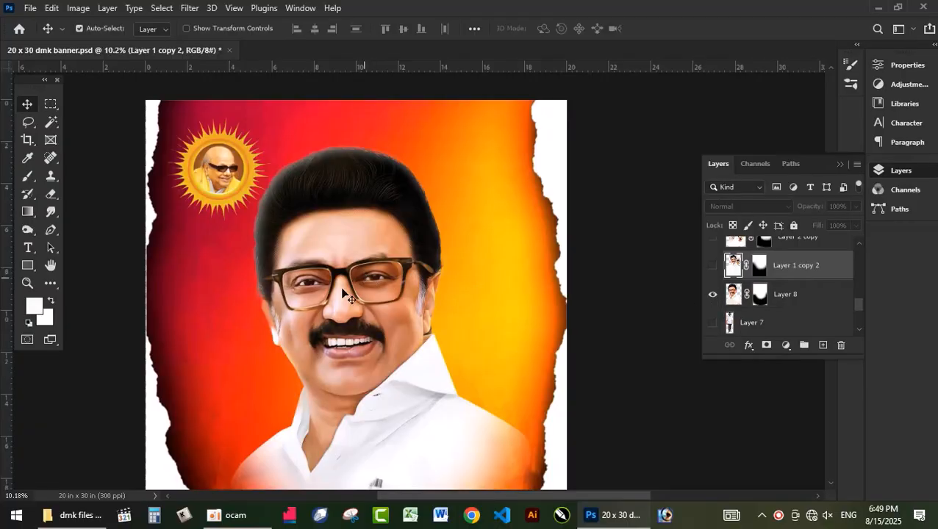
scroll(287, 278, up, 5)
scroll(388, 293, up, 3)
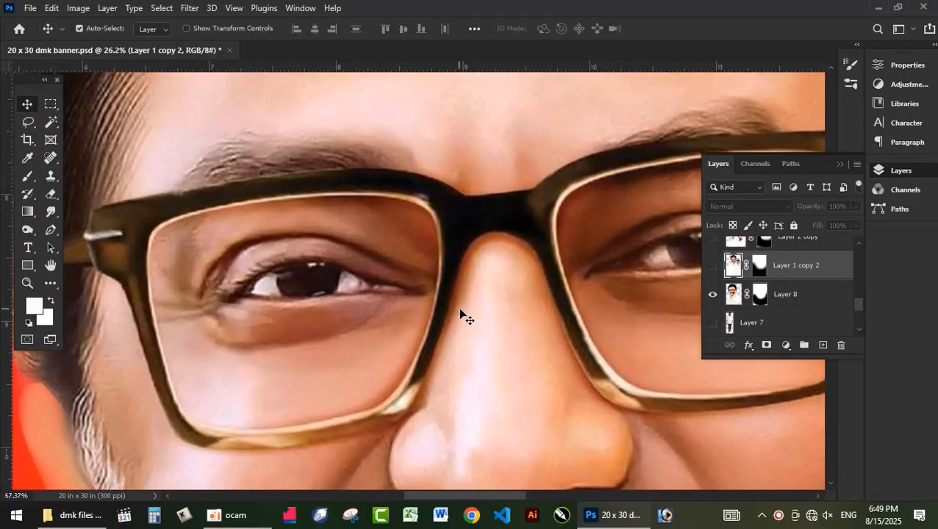
scroll(459, 306, down, 5)
scroll(464, 307, down, 5)
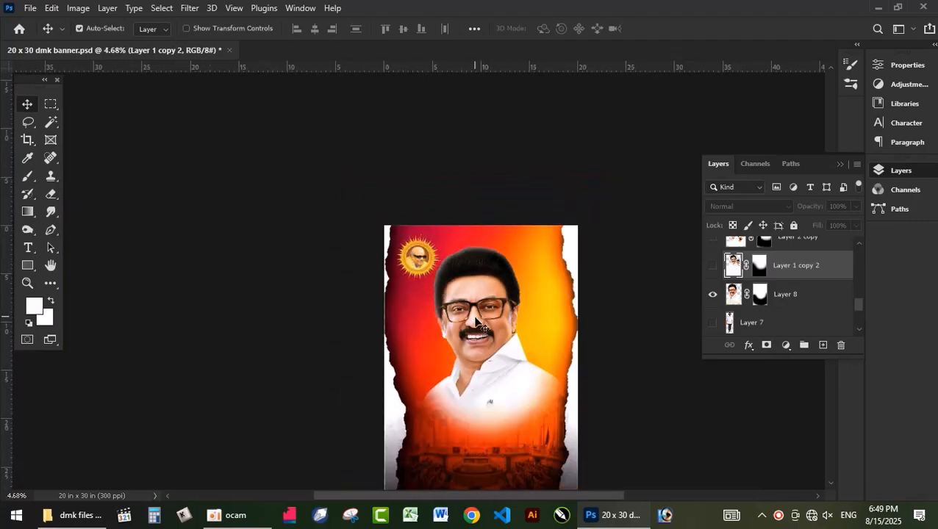
scroll(494, 401, up, 1)
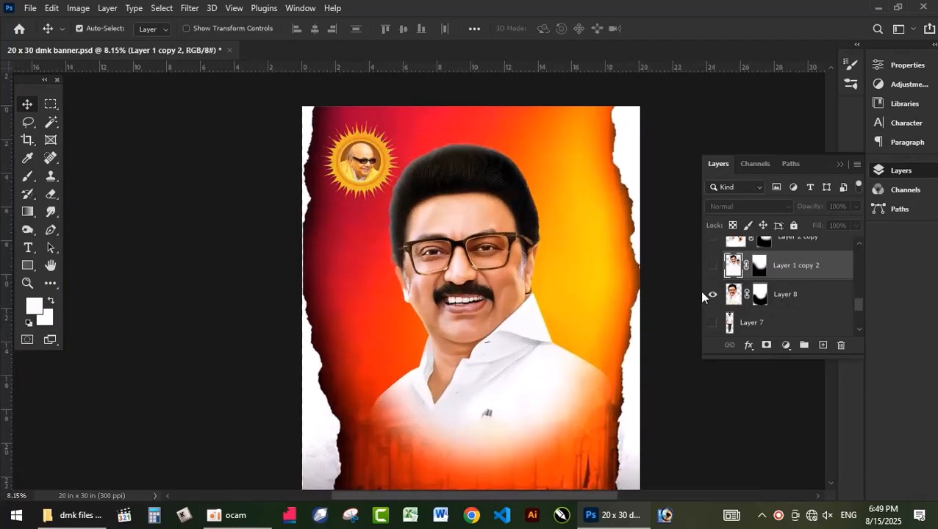
click(710, 295)
Show the full-length walking figure on Layer 7 and review it from head to shoes.
click(711, 323)
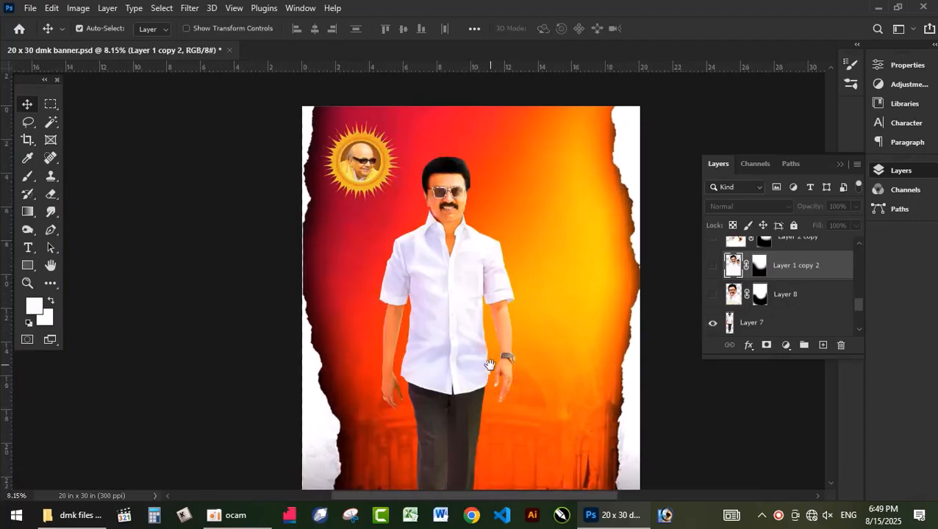
drag(489, 364, 496, 199)
scroll(483, 275, down, 2)
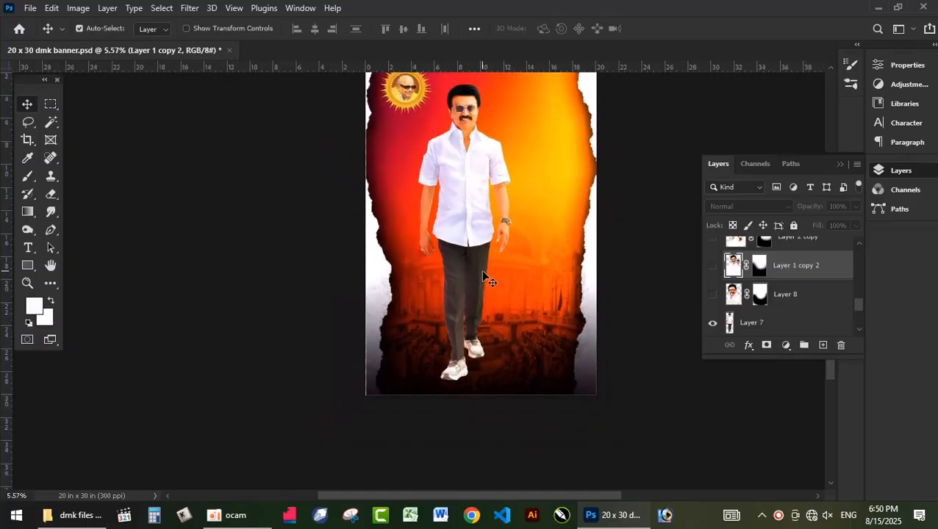
Hide the Layer 7 figure and show the masked Layer 4 cutout of the man lifting a baby.
click(711, 326)
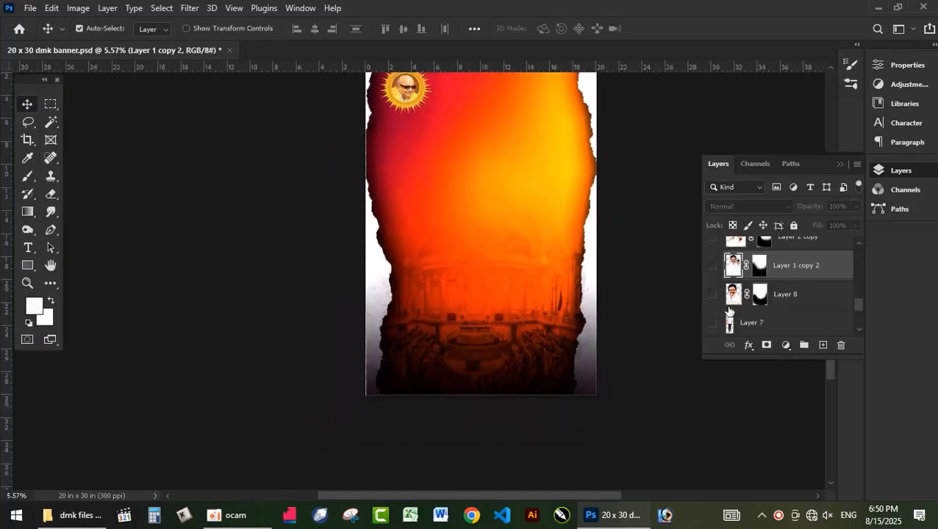
scroll(721, 311, down, 2)
click(712, 296)
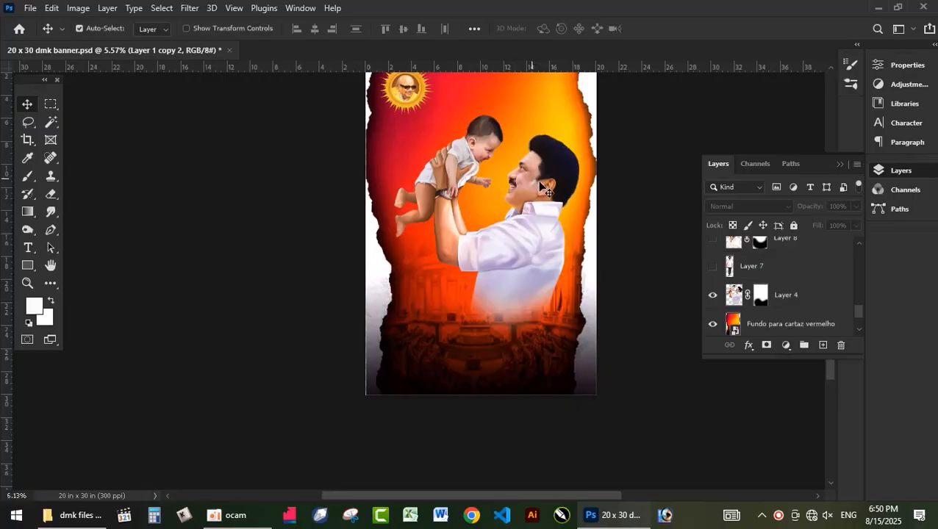
Examine the Layer 4 cutout's face, hair, shirt and faded lower edge closely, and review the layers beneath it down to Background.
scroll(570, 232, up, 3)
scroll(570, 233, up, 4)
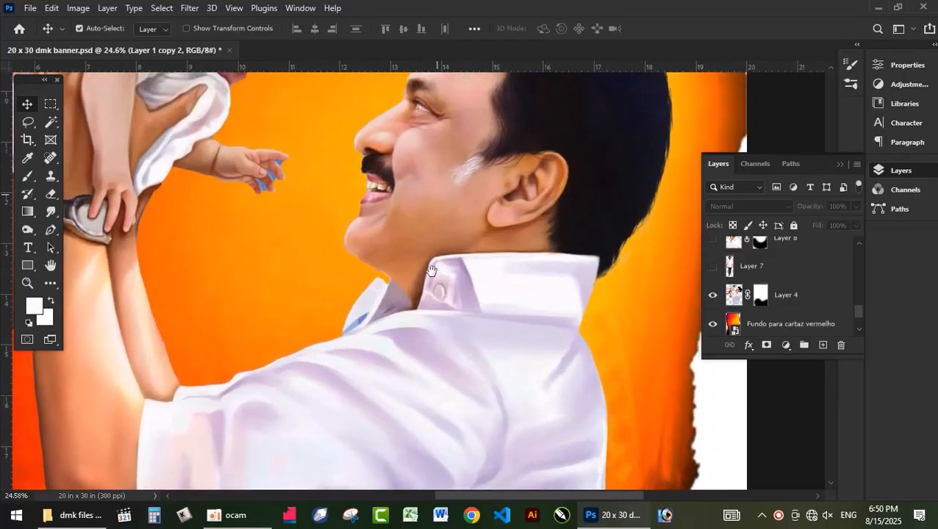
scroll(514, 192, down, 4)
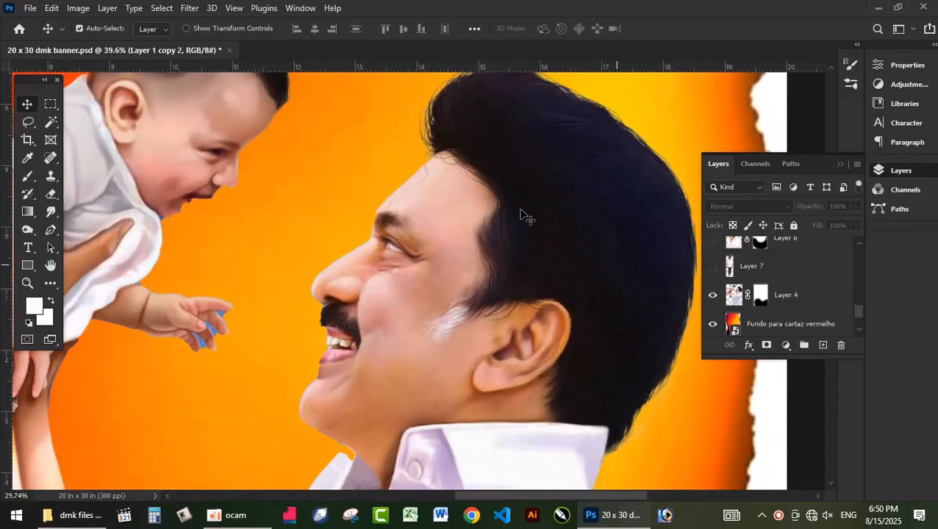
scroll(526, 222, down, 3)
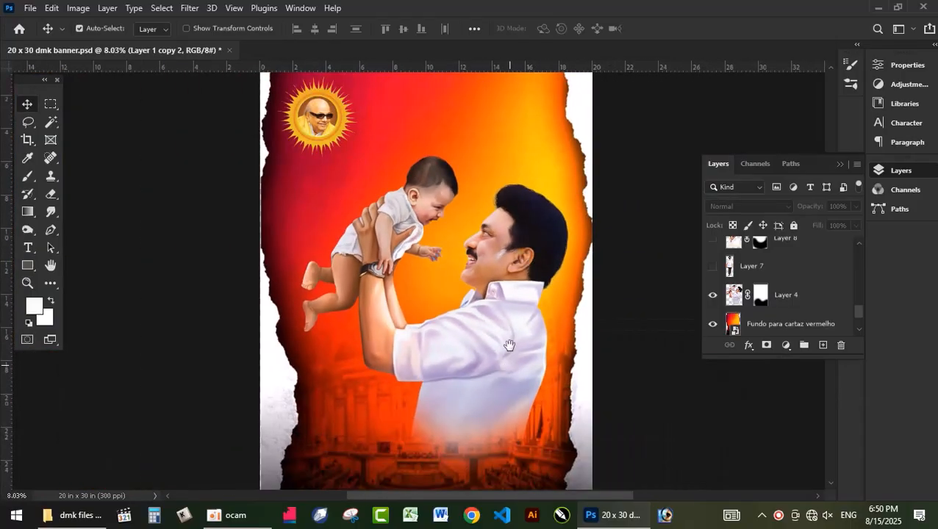
drag(509, 345, 489, 217)
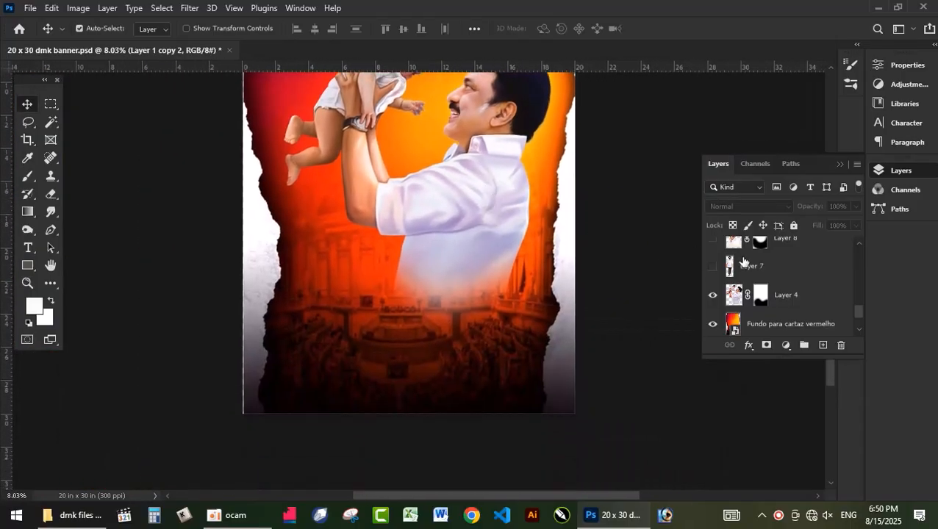
scroll(760, 295, down, 1)
scroll(754, 291, down, 1)
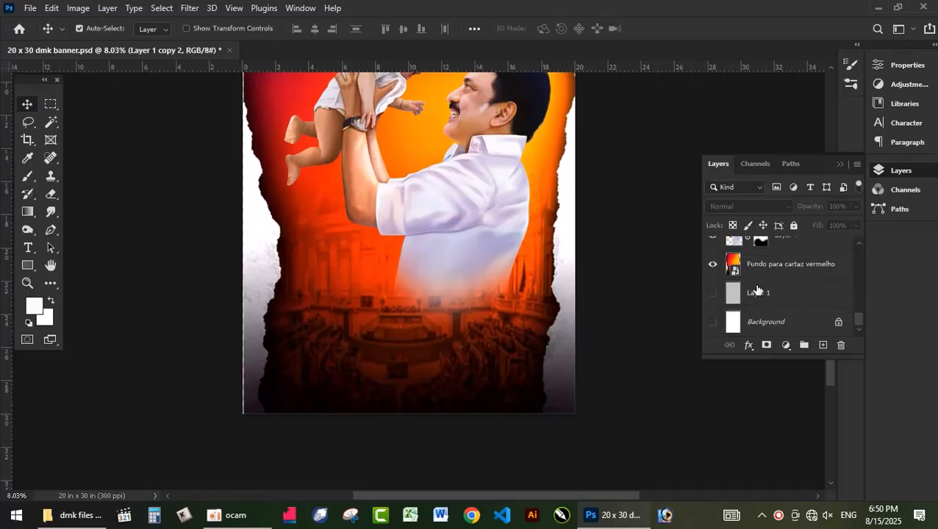
scroll(477, 215, up, 2)
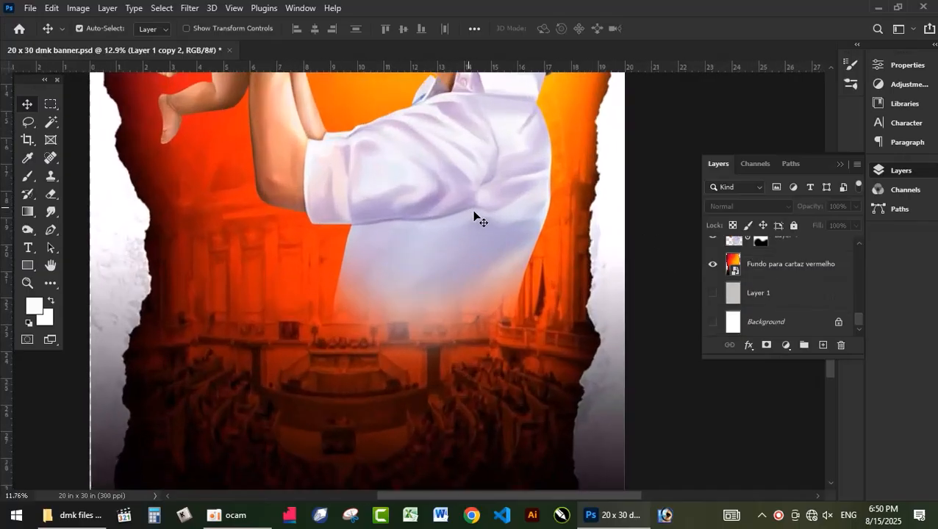
scroll(478, 215, down, 4)
drag(487, 211, 521, 303)
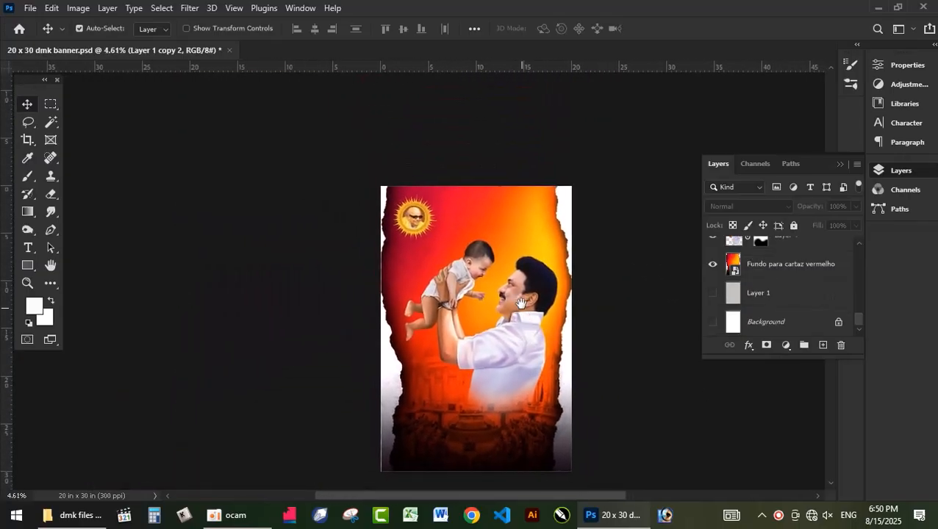
Try moving the Layer 4 cutout about 1.3 in right and 4.3 in up, and undo the move.
drag(506, 341, 511, 272)
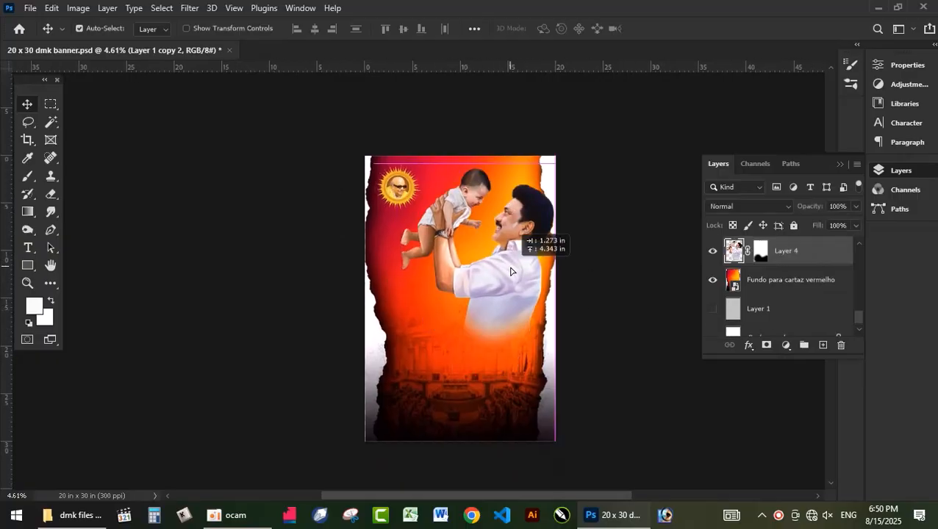
key(ctrl+z)
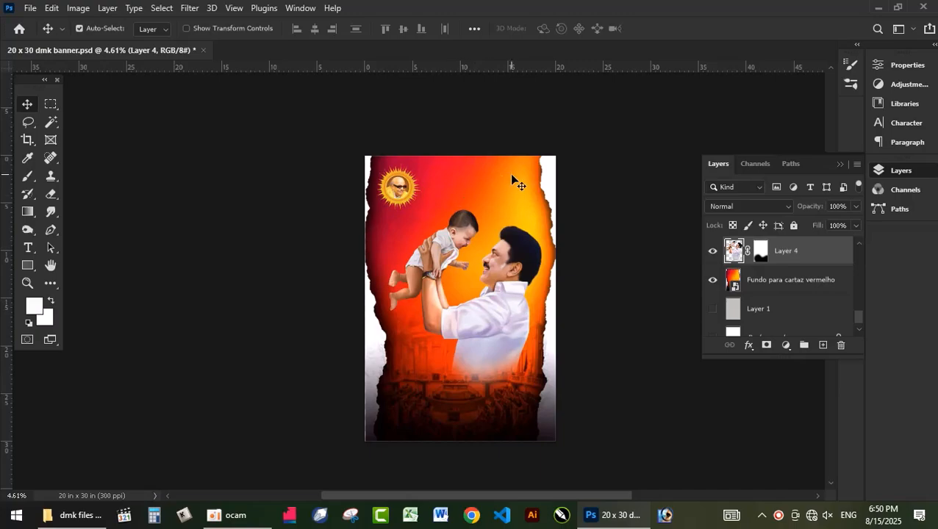